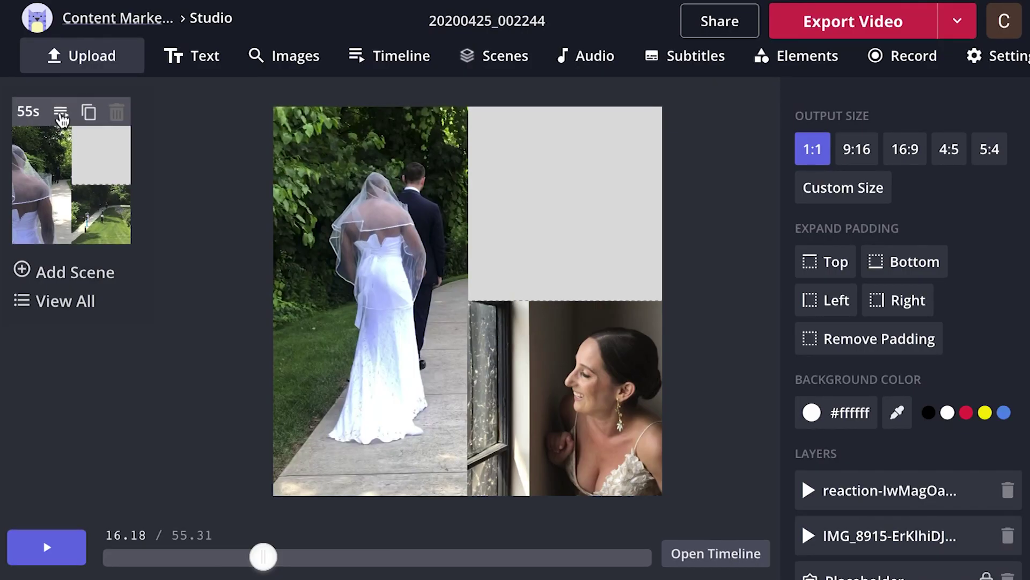
# Inspect the project's layer tracks on the Timeline, then browse the collage maker's template list.
pyautogui.click(60, 114)
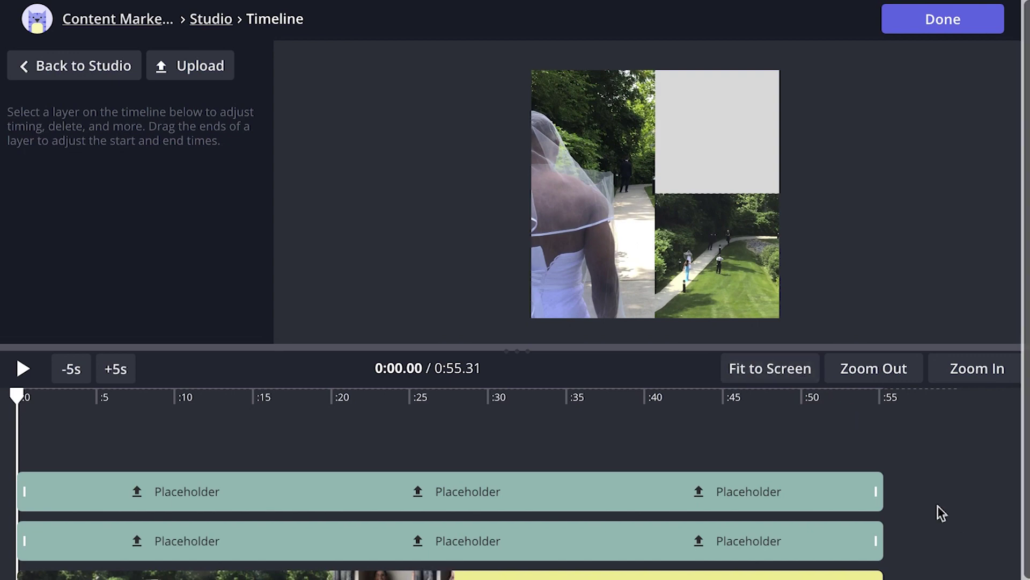
pyautogui.scroll(-2, 927, 476)
pyautogui.scroll(2, 927, 475)
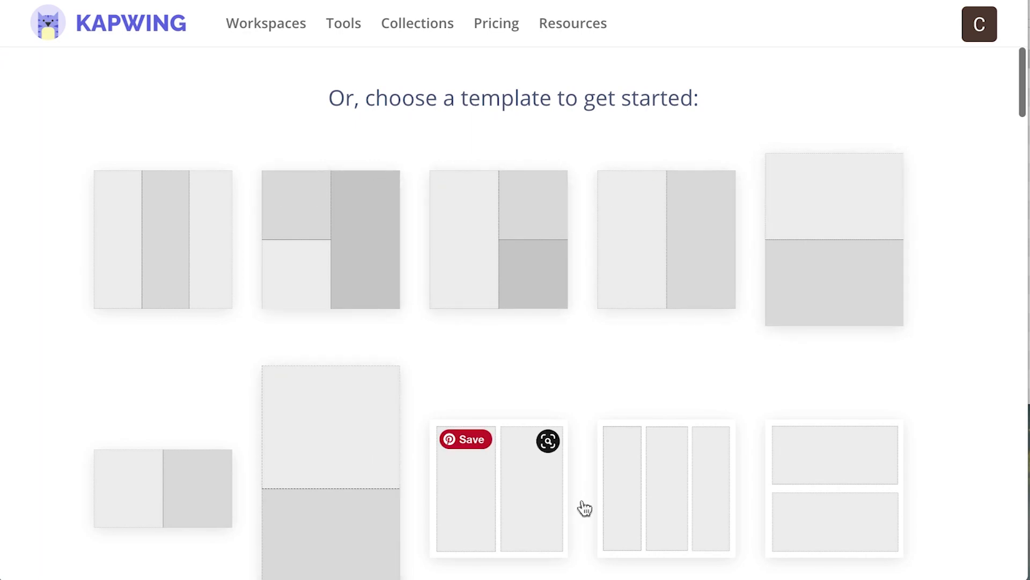
# Scroll through the layout template grid to find the two-panel side-by-side template.
pyautogui.scroll(-2, 927, 454)
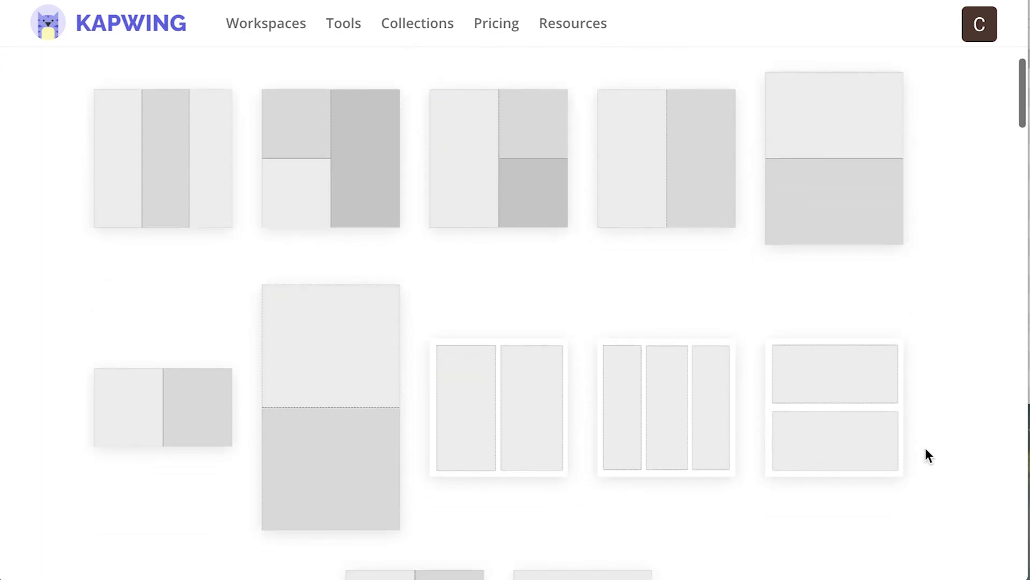
pyautogui.scroll(-4, 926, 451)
pyautogui.scroll(6, 925, 452)
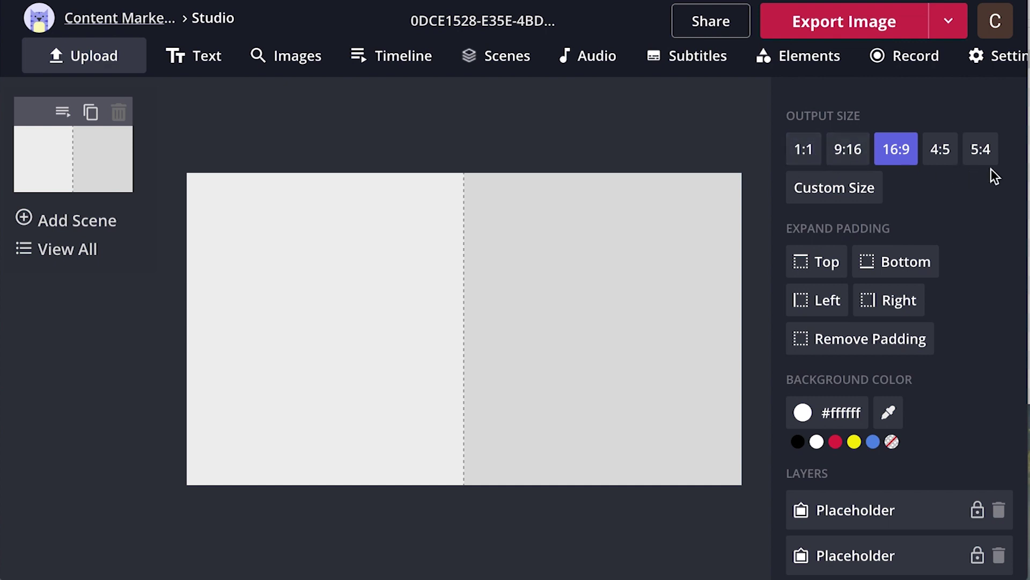
# Try 1:1 and 9:16 output sizes, settle on 16:9, and view the upload options without adding anything.
pyautogui.click(807, 151)
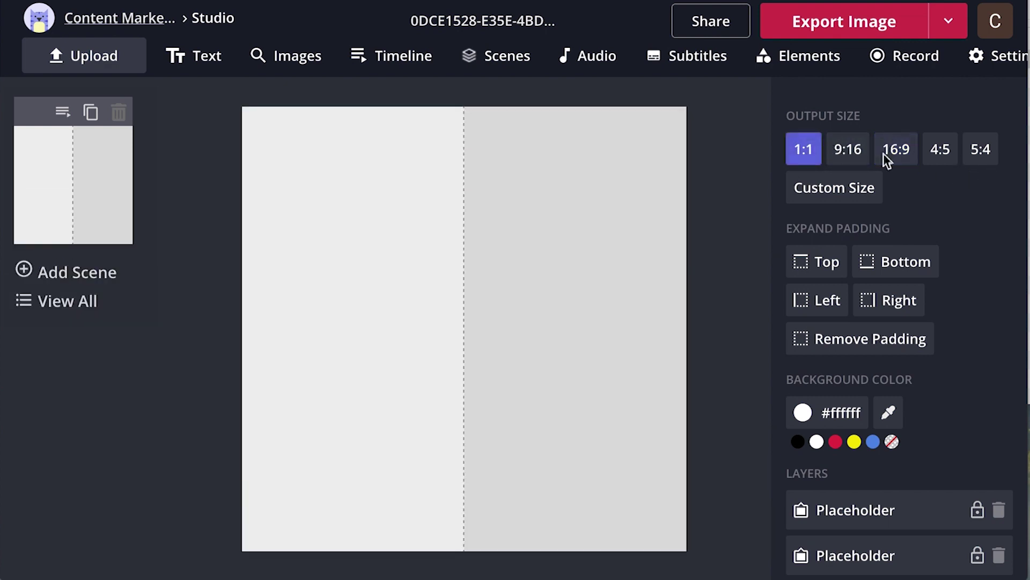
pyautogui.click(895, 159)
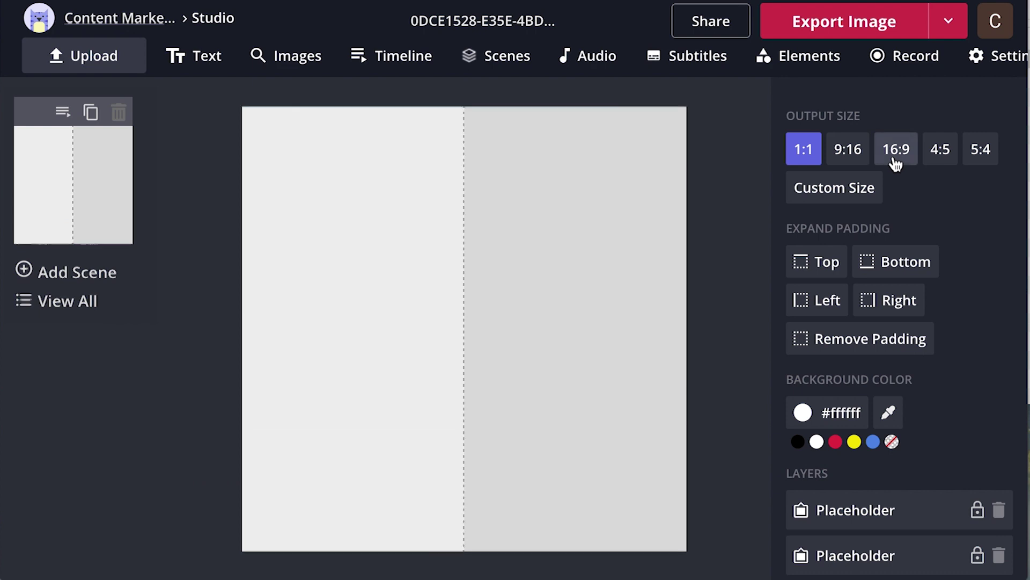
pyautogui.click(851, 153)
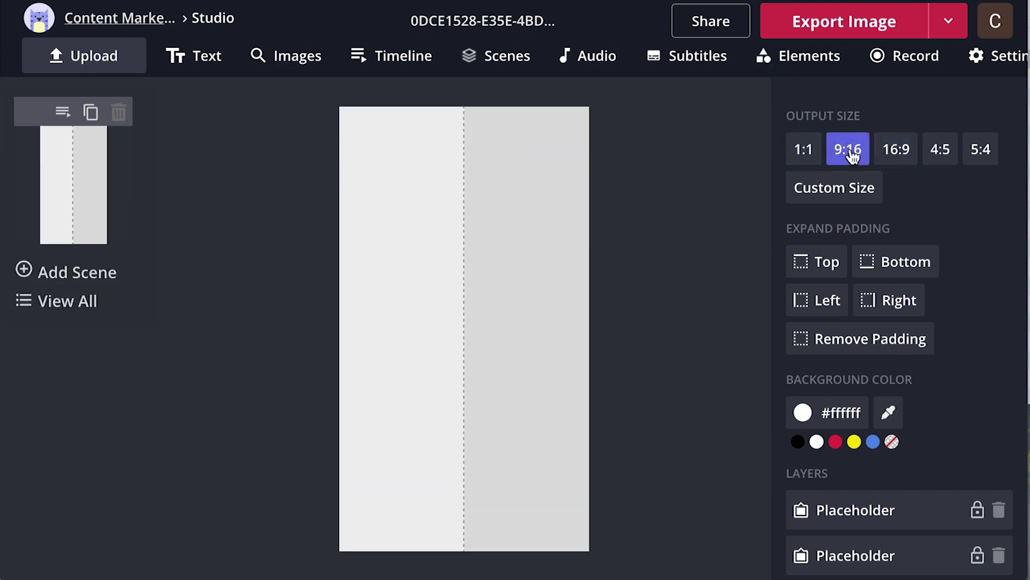
pyautogui.click(898, 155)
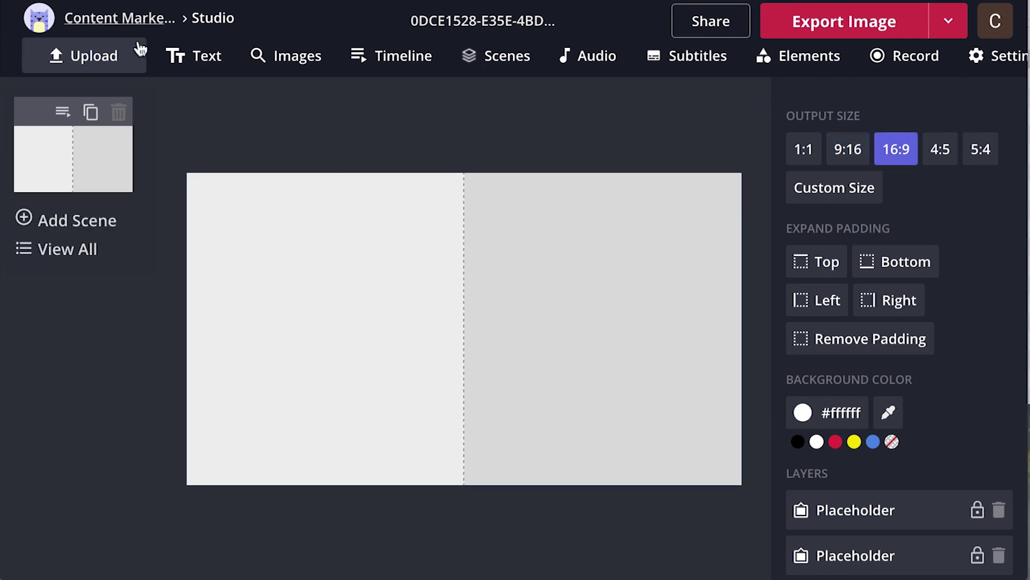
pyautogui.click(89, 63)
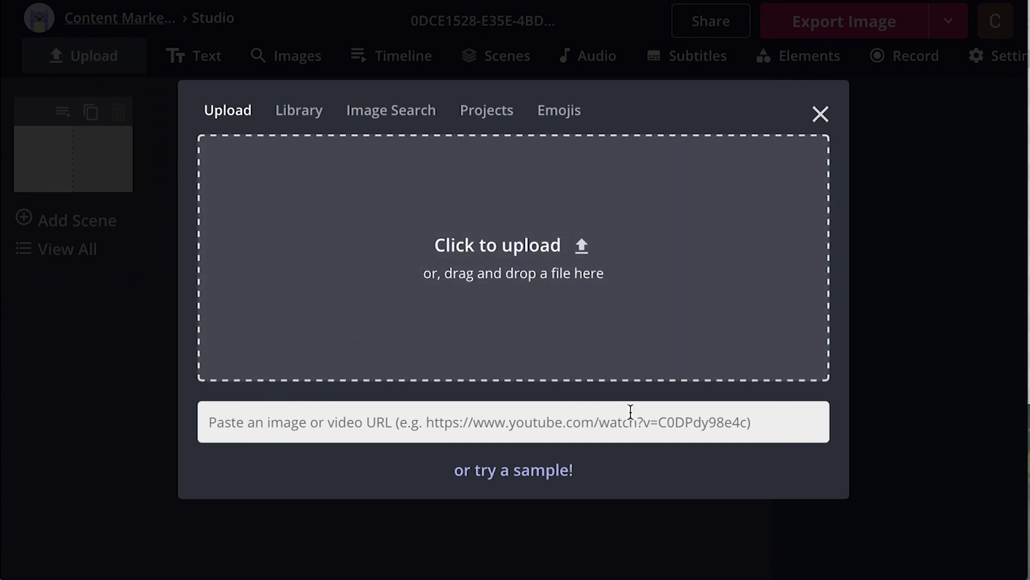
pyautogui.click(826, 114)
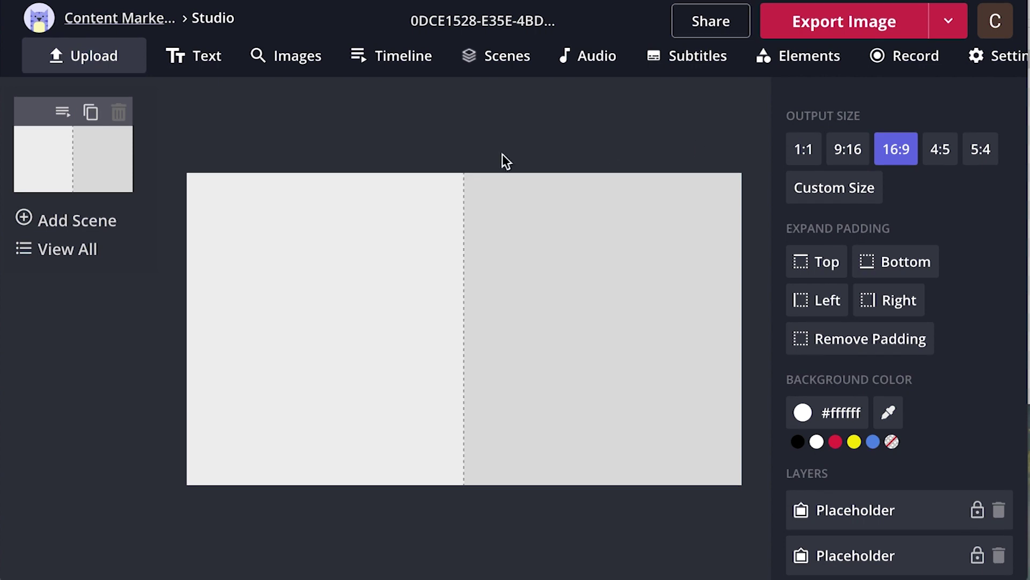
# Add a 'Sample text' box enlarged to size 54, and review the font list and colour palette.
pyautogui.click(203, 60)
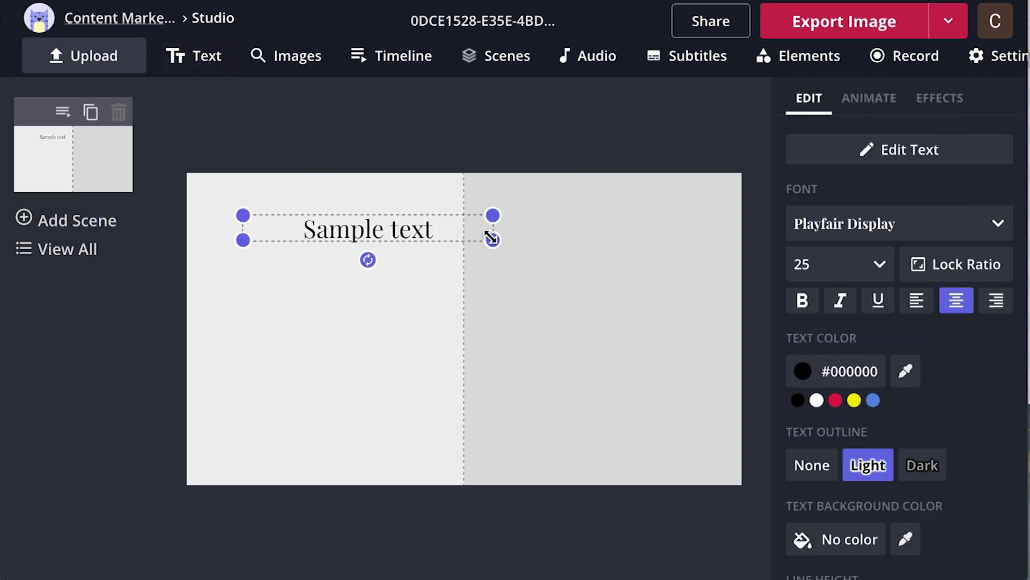
pyautogui.moveTo(491, 237); pyautogui.dragTo(420, 358)
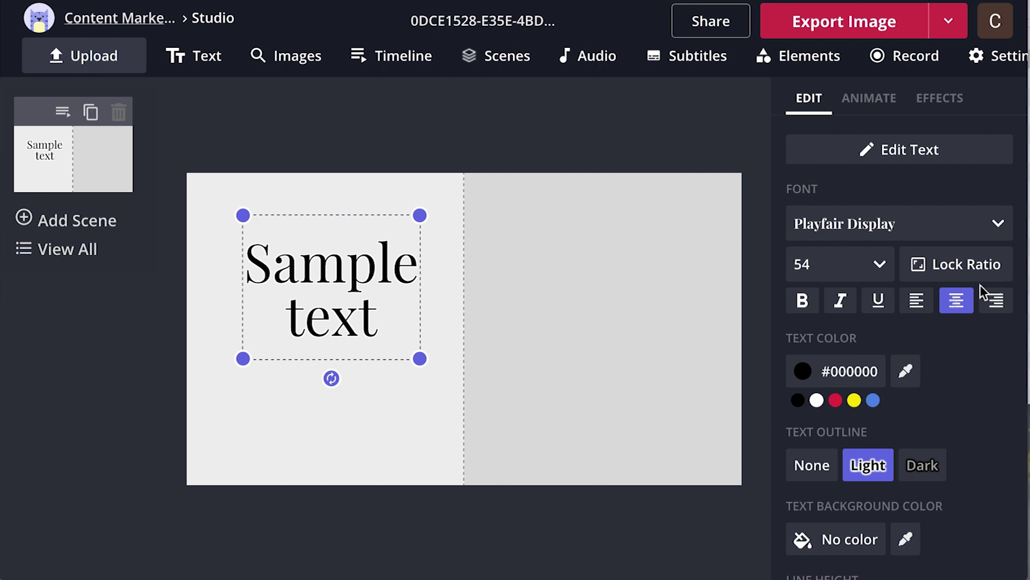
pyautogui.click(976, 216)
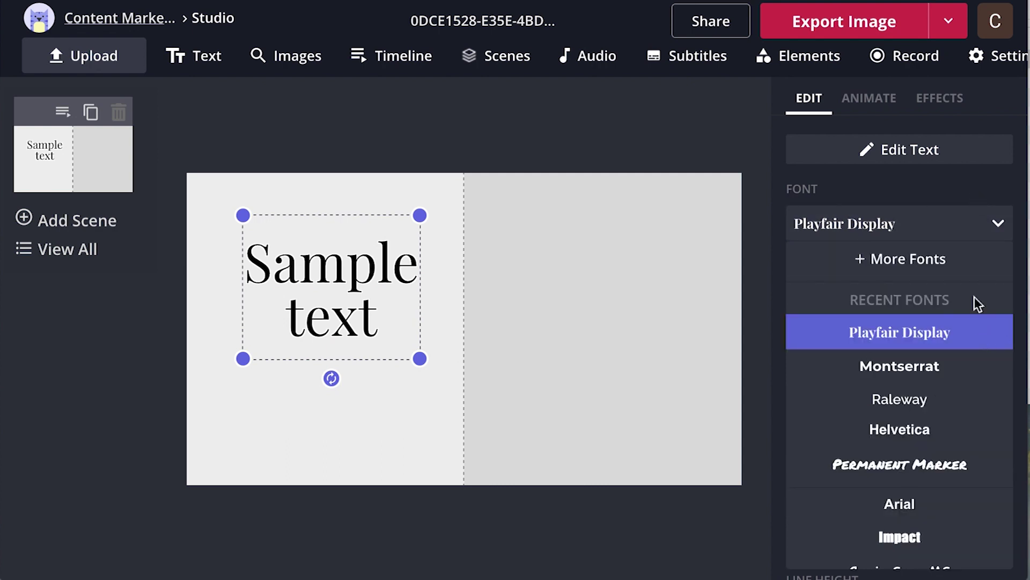
pyautogui.click(947, 169)
pyautogui.click(850, 377)
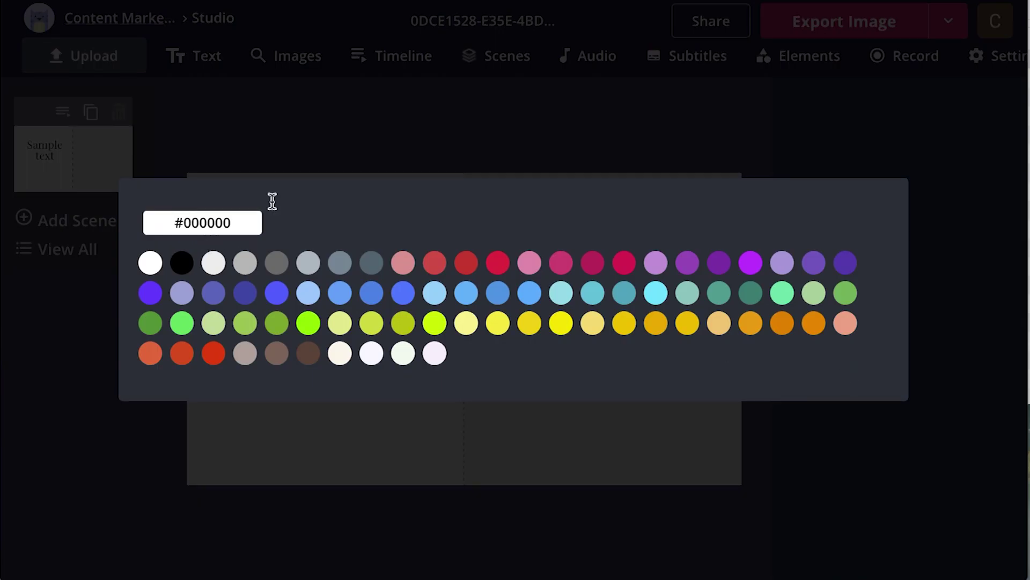
pyautogui.click(749, 154)
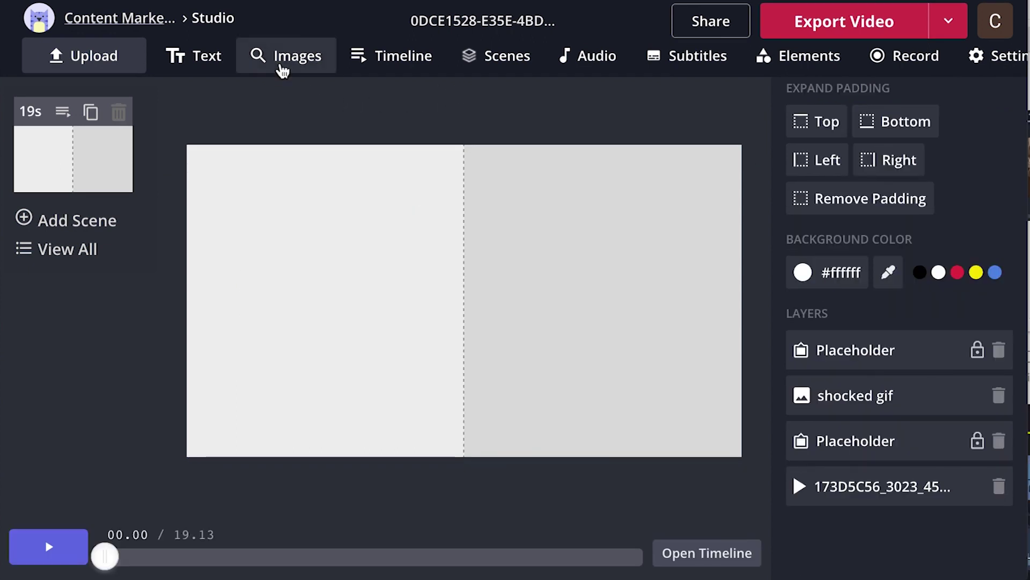
# Search images for 'shocked gif' and add the first shocked-man GIF to the collage.
pyautogui.click(283, 71)
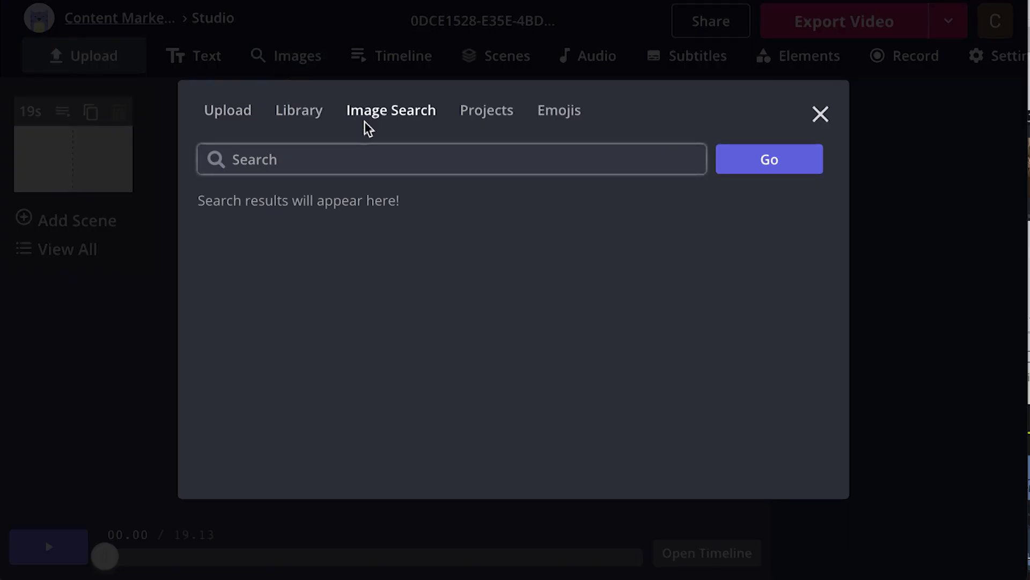
pyautogui.click(410, 159)
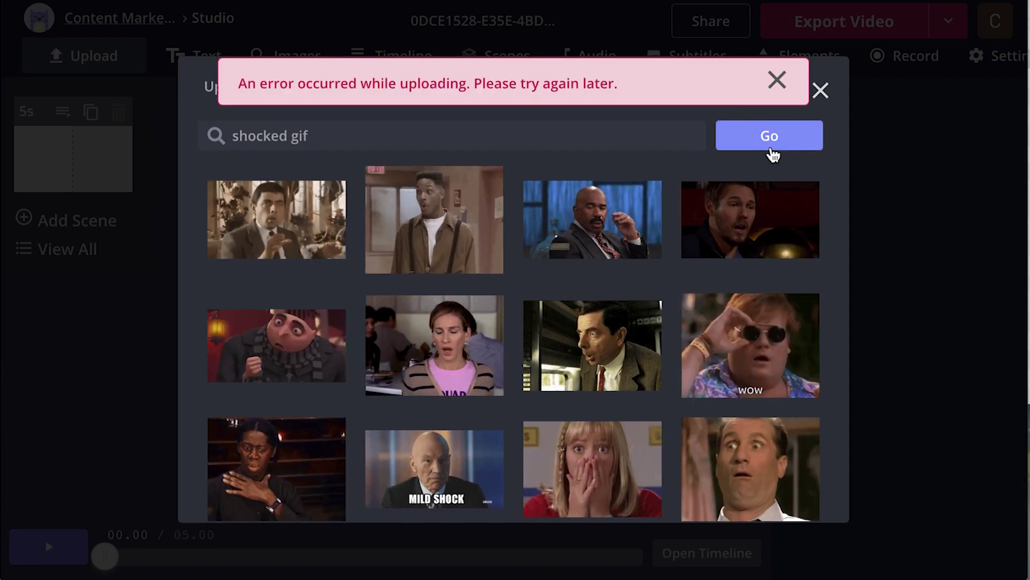
pyautogui.click(770, 143)
pyautogui.click(777, 80)
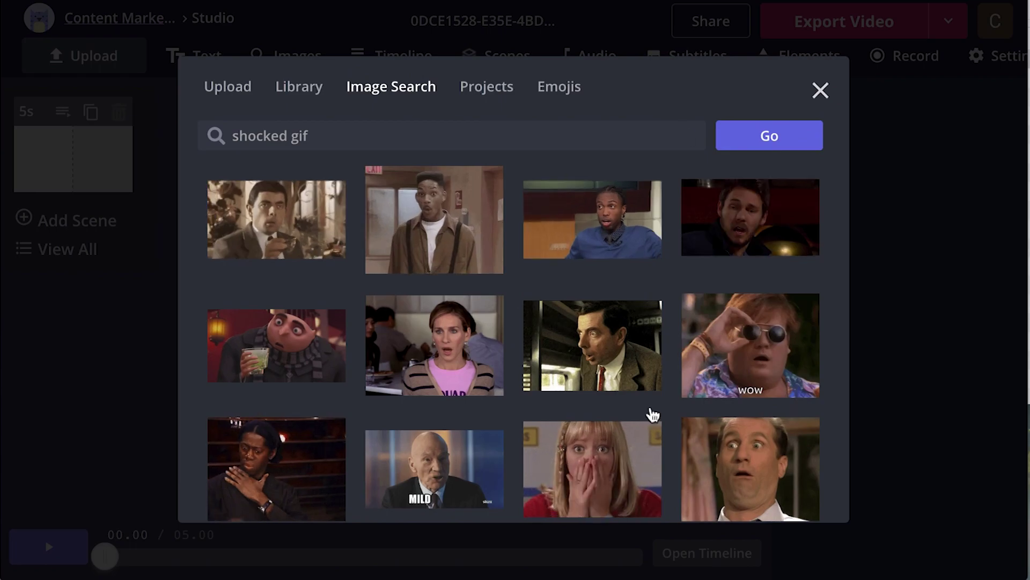
pyautogui.click(647, 391)
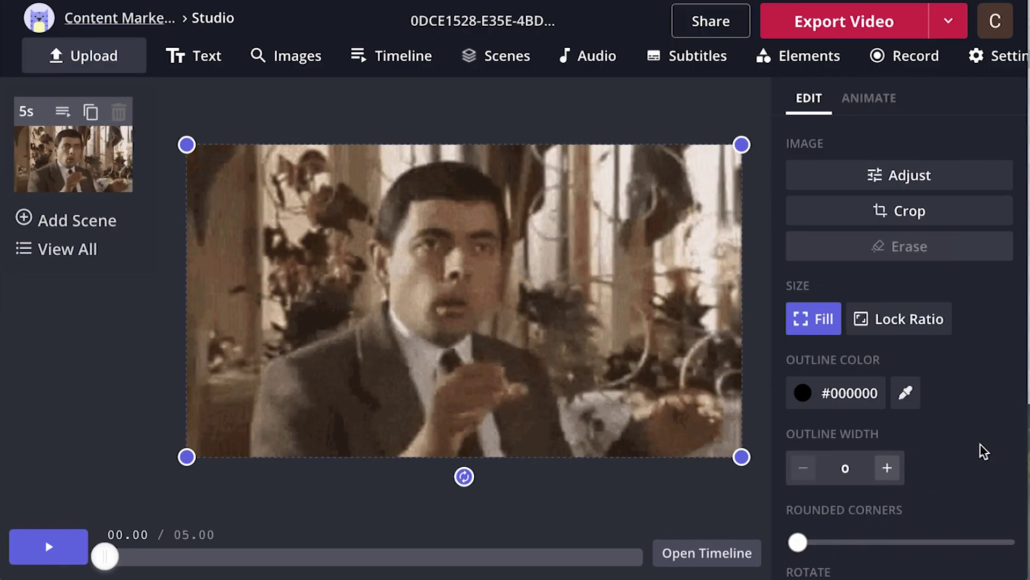
# Shrink the shocked-man GIF into the right half of the canvas, keeping its original proportions.
pyautogui.scroll(-2, 984, 451)
pyautogui.scroll(-4, 989, 375)
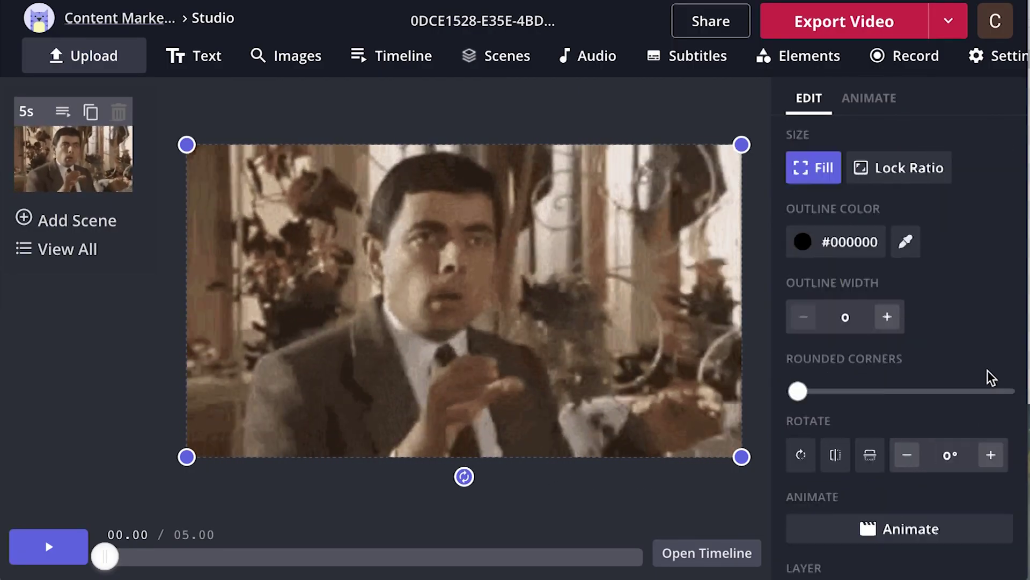
pyautogui.click(730, 495)
pyautogui.click(501, 430)
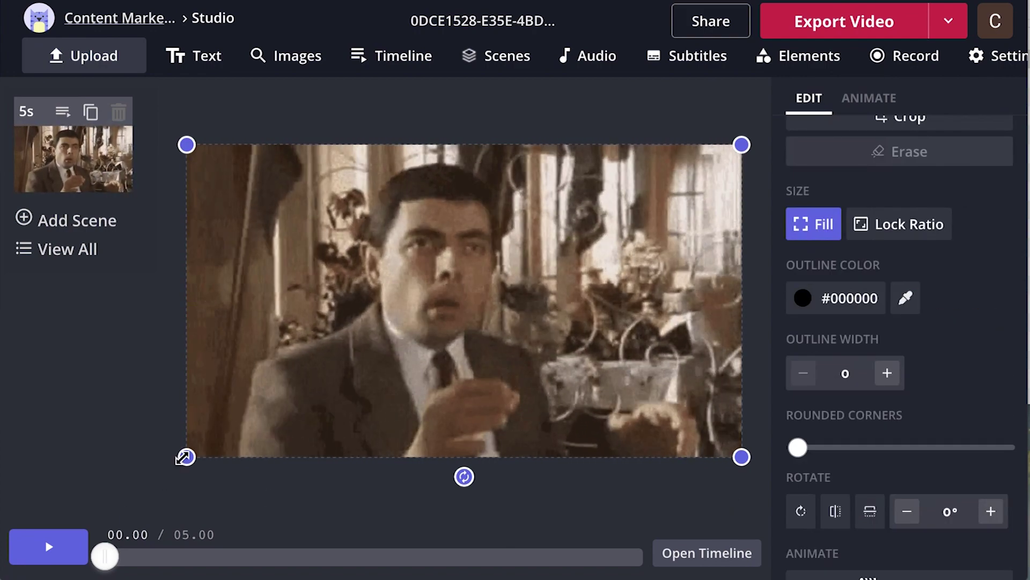
pyautogui.moveTo(184, 457); pyautogui.dragTo(464, 458)
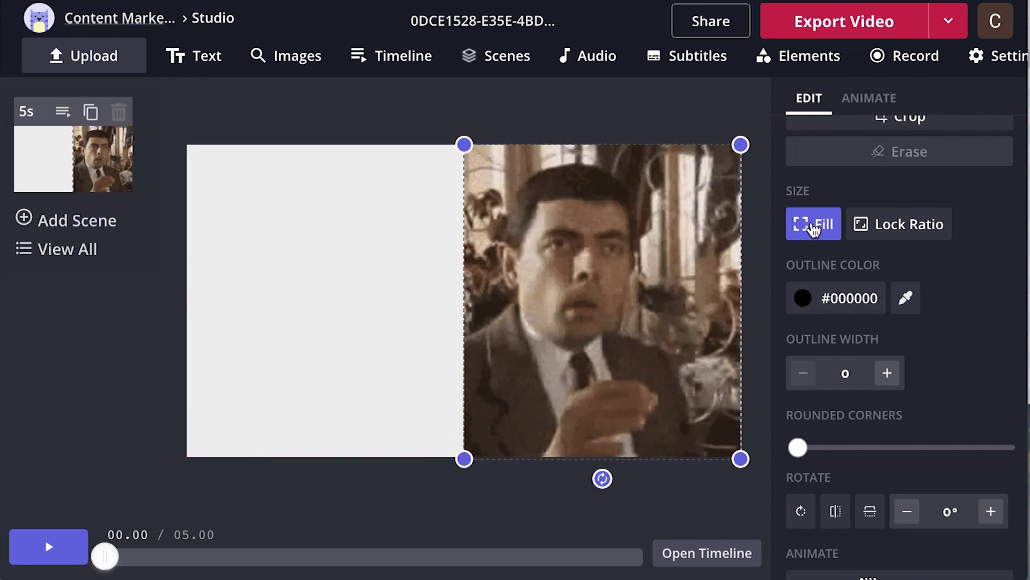
pyautogui.moveTo(740, 458)
pyautogui.mouseDown()
pyautogui.moveTo(776, 454)
pyautogui.moveTo(743, 457)
pyautogui.mouseUp()
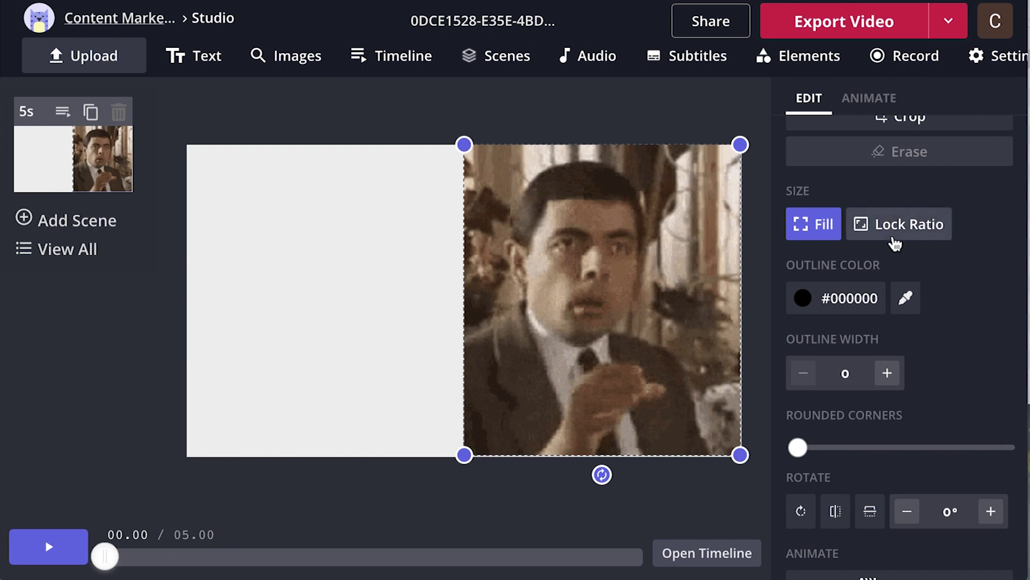
pyautogui.click(895, 240)
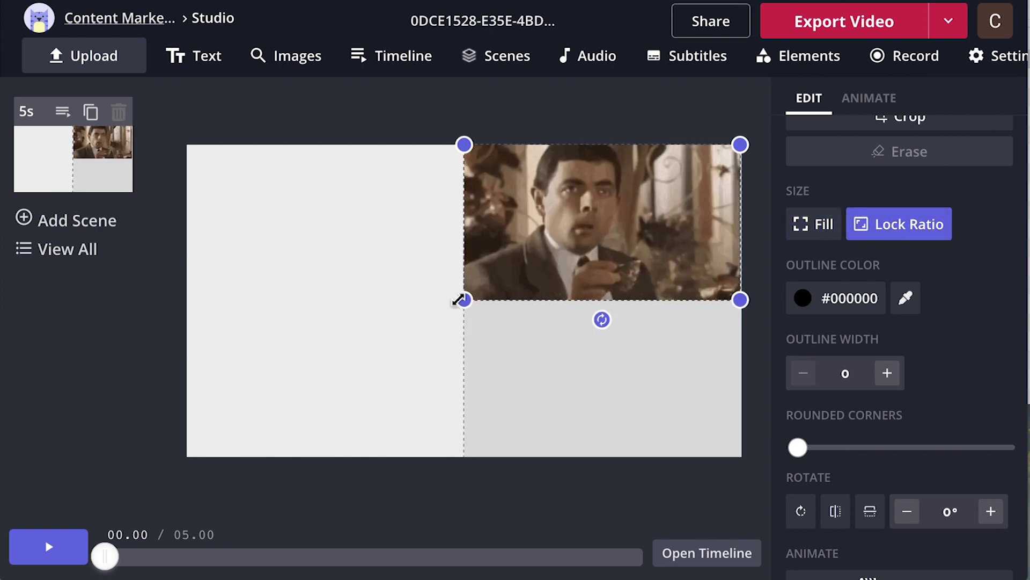
# Enlarge the GIF, set it to Fill its frame, then shrink it back toward the top-right.
pyautogui.moveTo(463, 300); pyautogui.dragTo(232, 478)
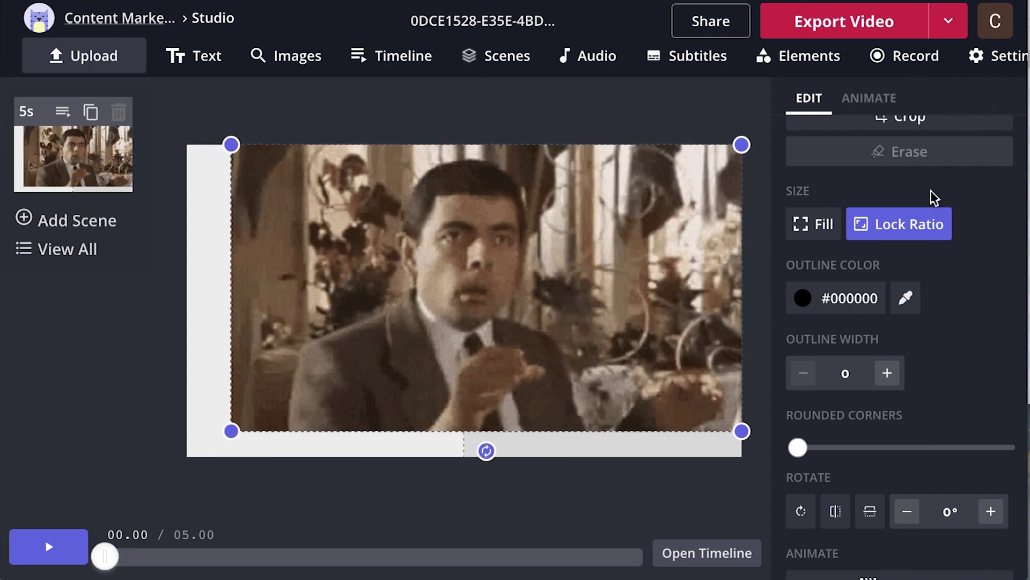
pyautogui.click(827, 224)
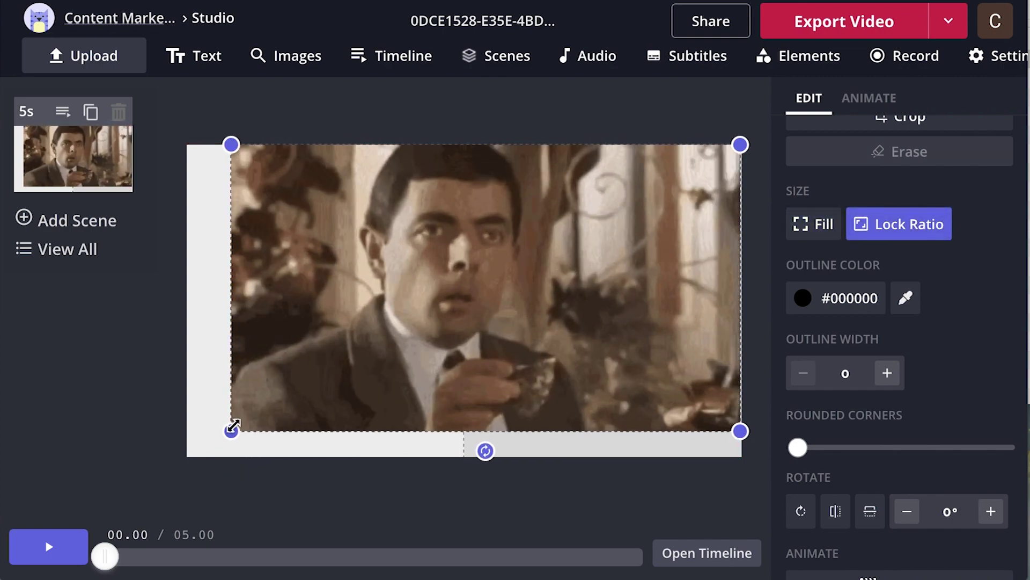
pyautogui.moveTo(233, 426); pyautogui.dragTo(462, 490)
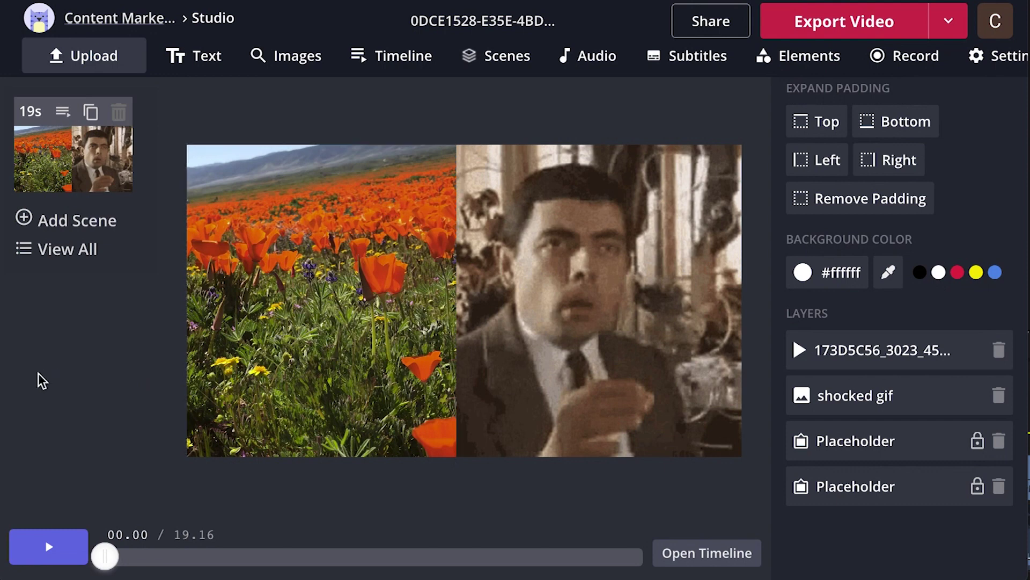
# Trim the poppy-field video by pulling its end point earlier.
pyautogui.click(291, 297)
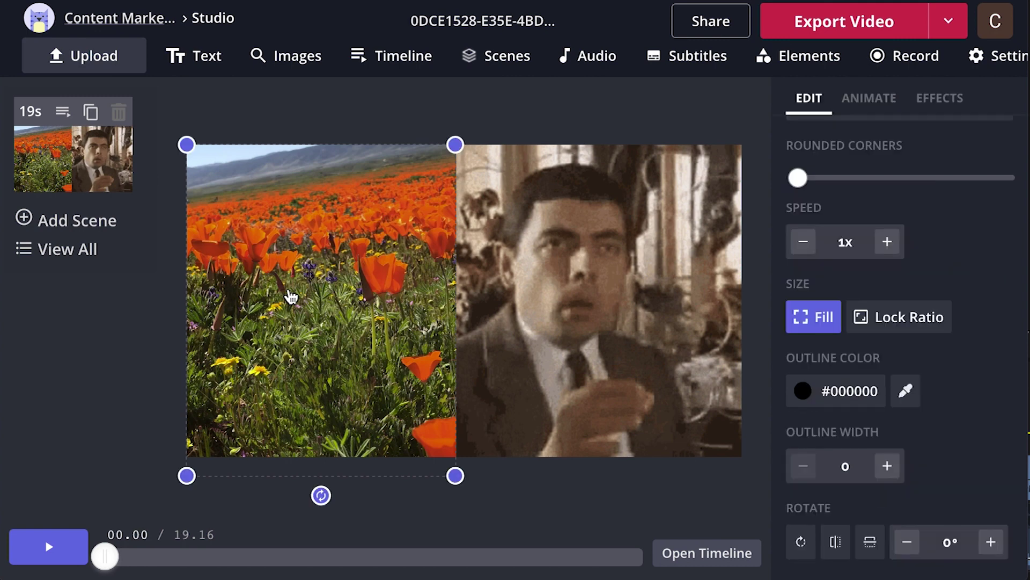
pyautogui.scroll(3, 954, 276)
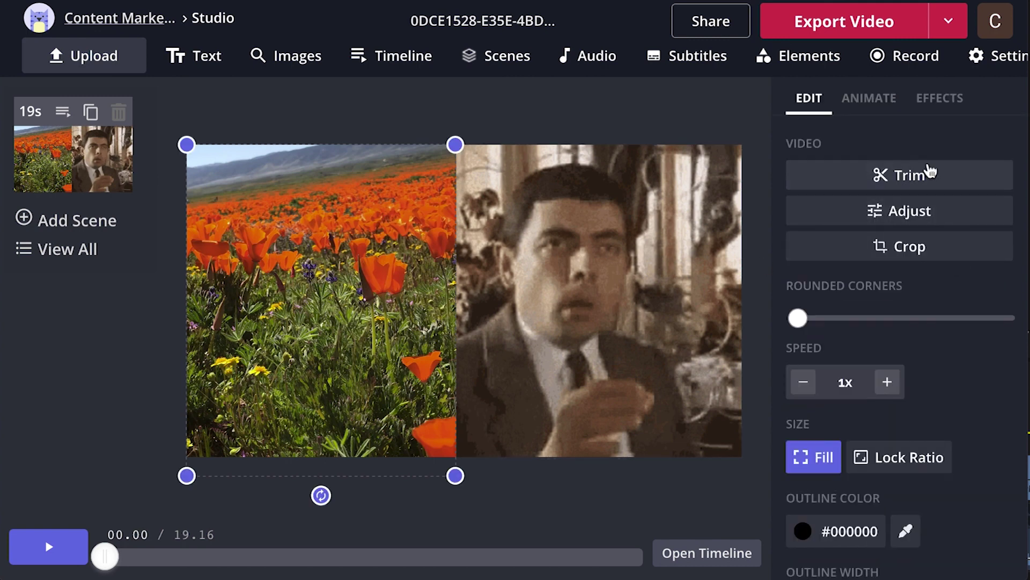
pyautogui.click(937, 179)
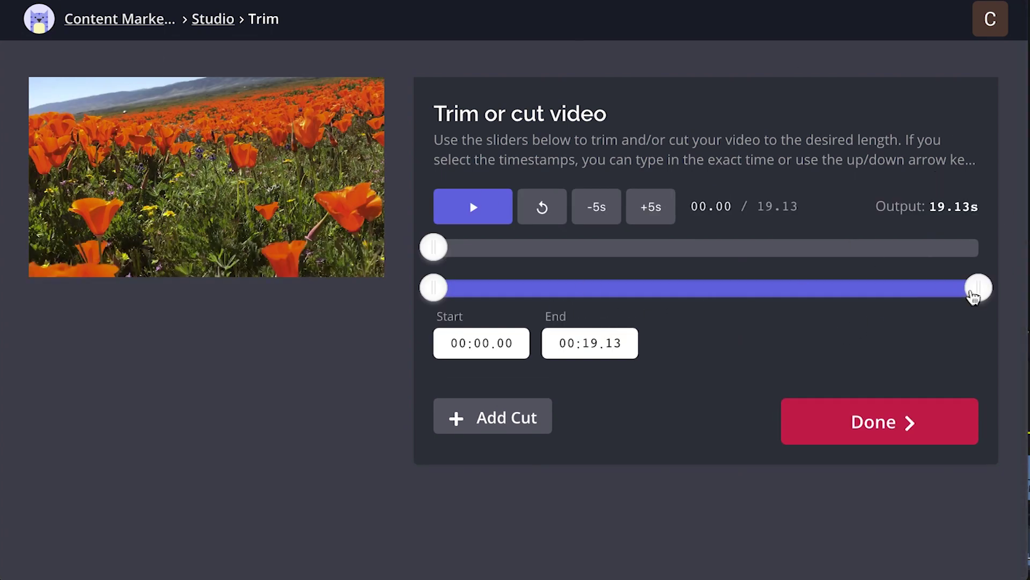
pyautogui.moveTo(979, 289); pyautogui.dragTo(805, 299)
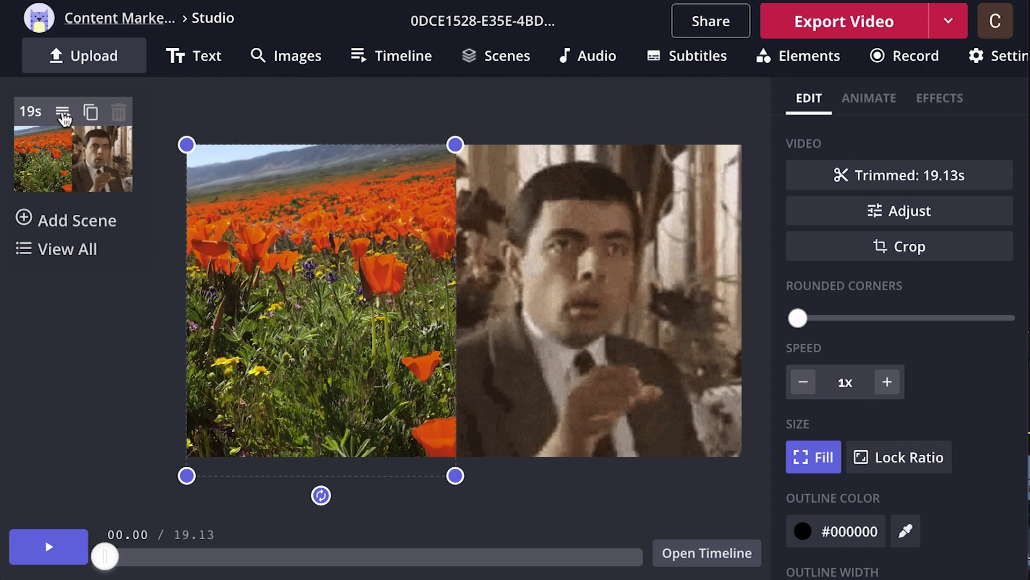
# Check the scene's layers on the Timeline and return to the Studio editor.
pyautogui.click(62, 113)
pyautogui.scroll(-2, 452, 527)
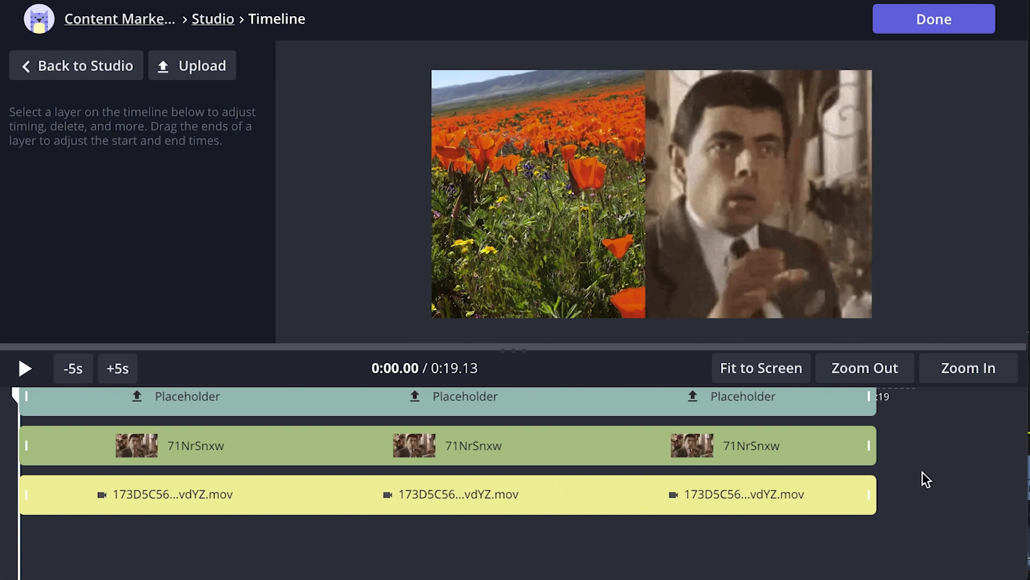
pyautogui.click(75, 65)
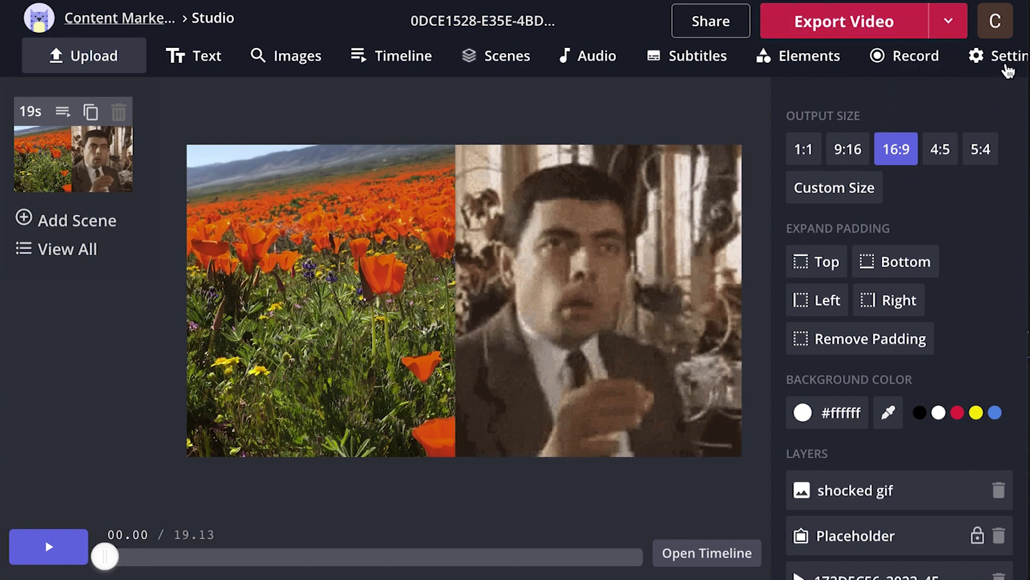
pyautogui.click(999, 67)
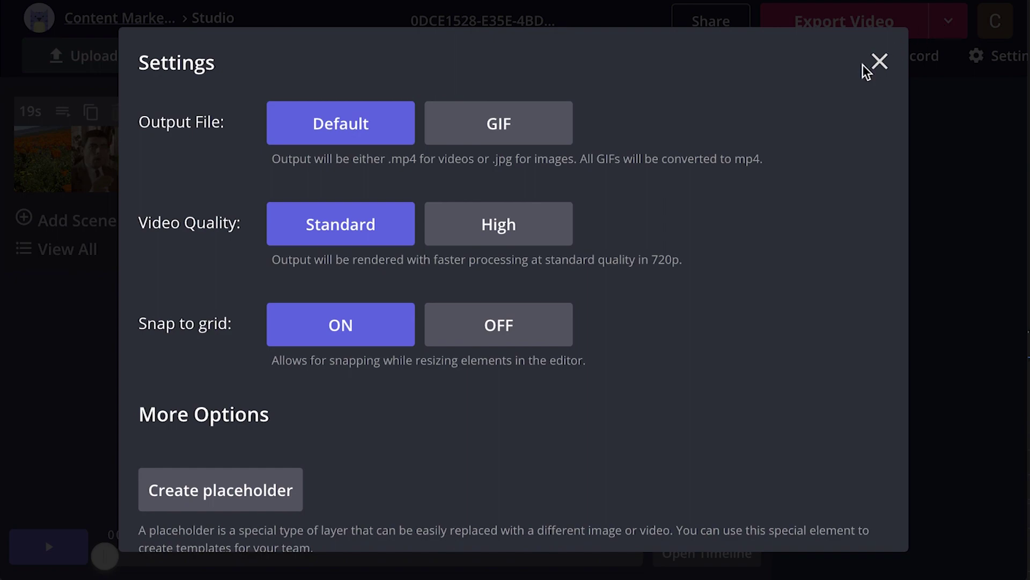
pyautogui.click(881, 63)
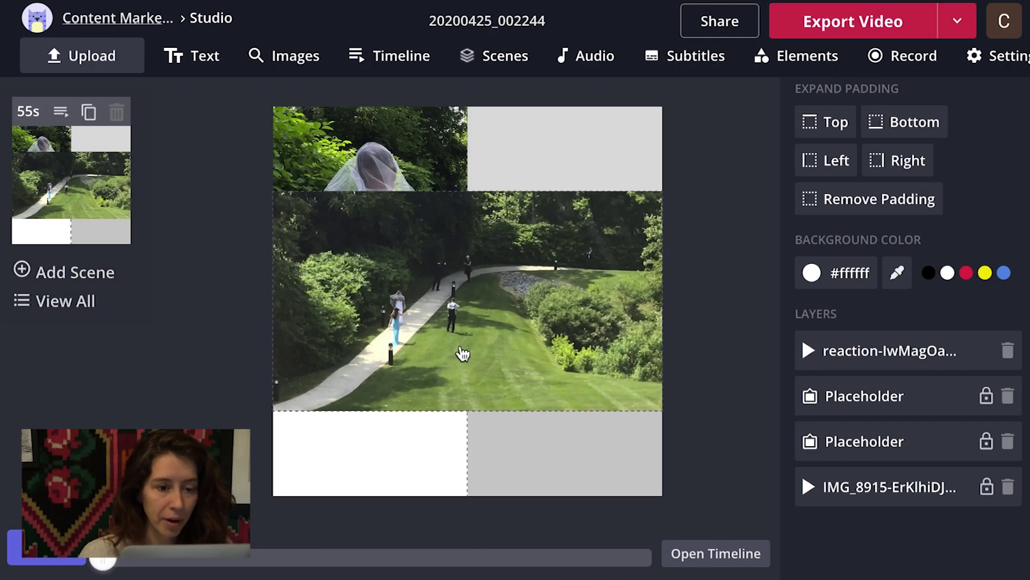
# Move the wedding video down the canvas and lock the second Placeholder layer, leaving the media options unused.
pyautogui.moveTo(397, 343); pyautogui.dragTo(769, 427)
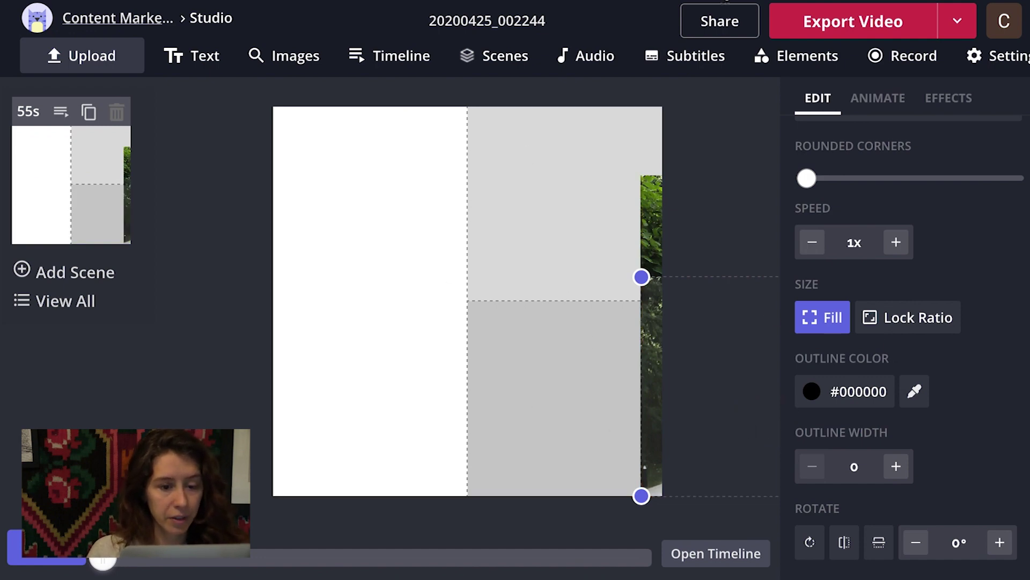
pyautogui.click(248, 257)
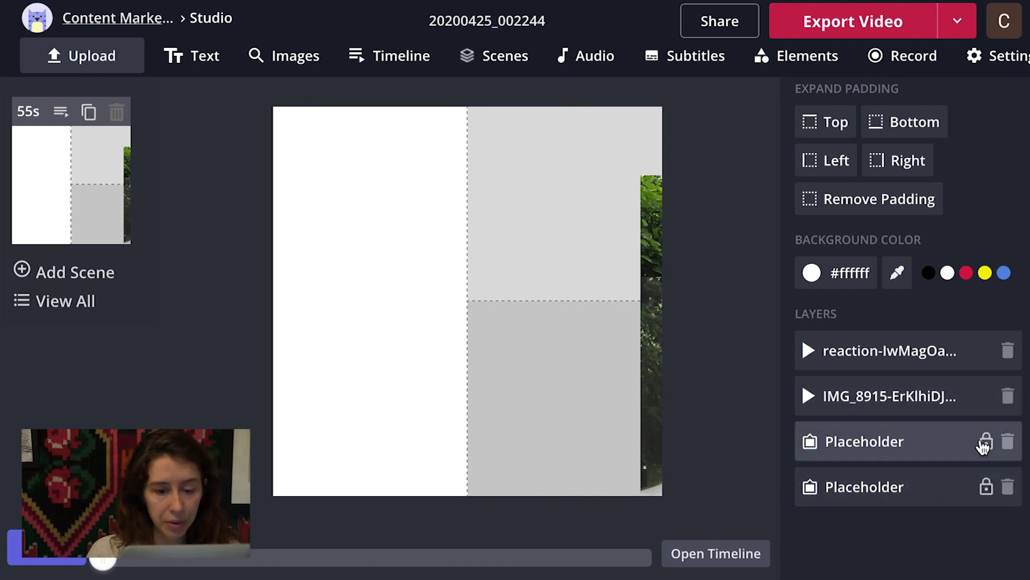
pyautogui.click(987, 487)
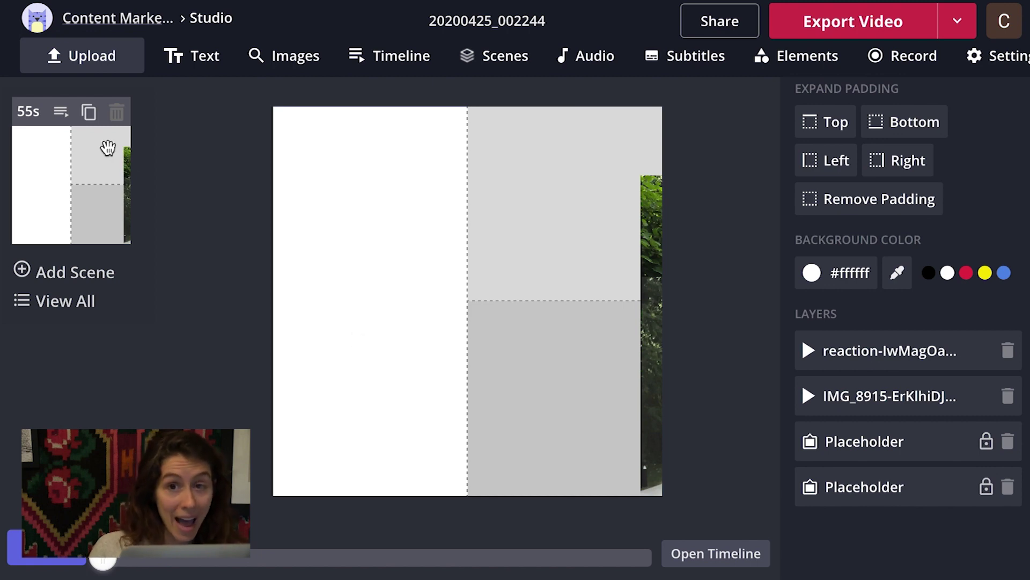
pyautogui.click(77, 54)
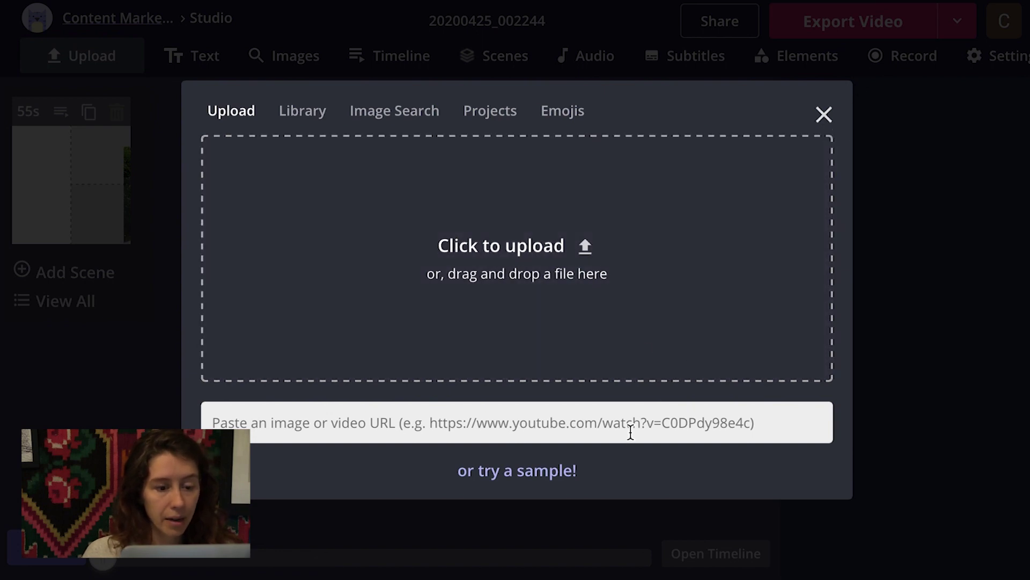
pyautogui.click(823, 119)
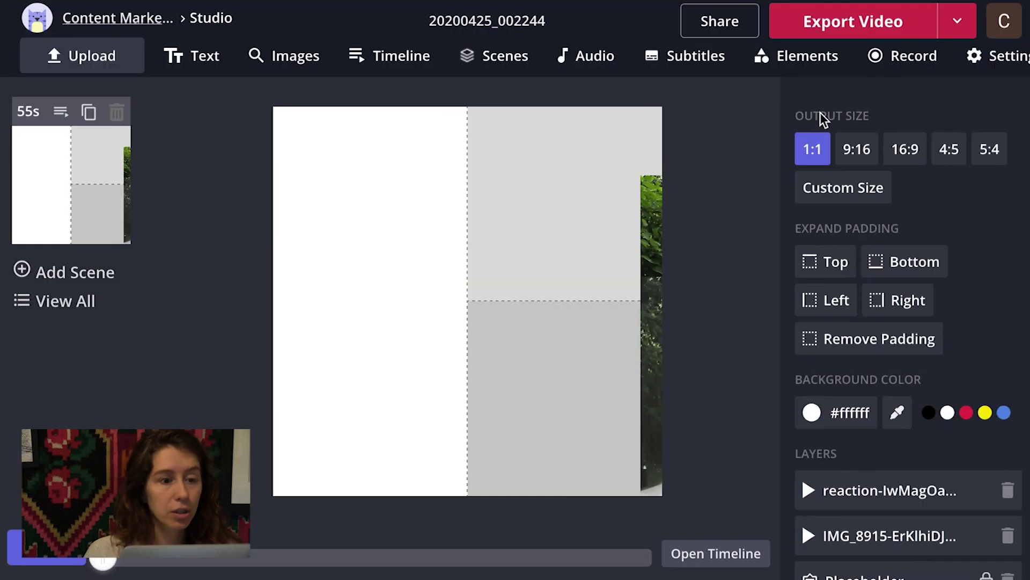
# Bring the hidden clip to the canvas middle, move the lower clip off-canvas, and select the bride clip.
pyautogui.click(637, 218)
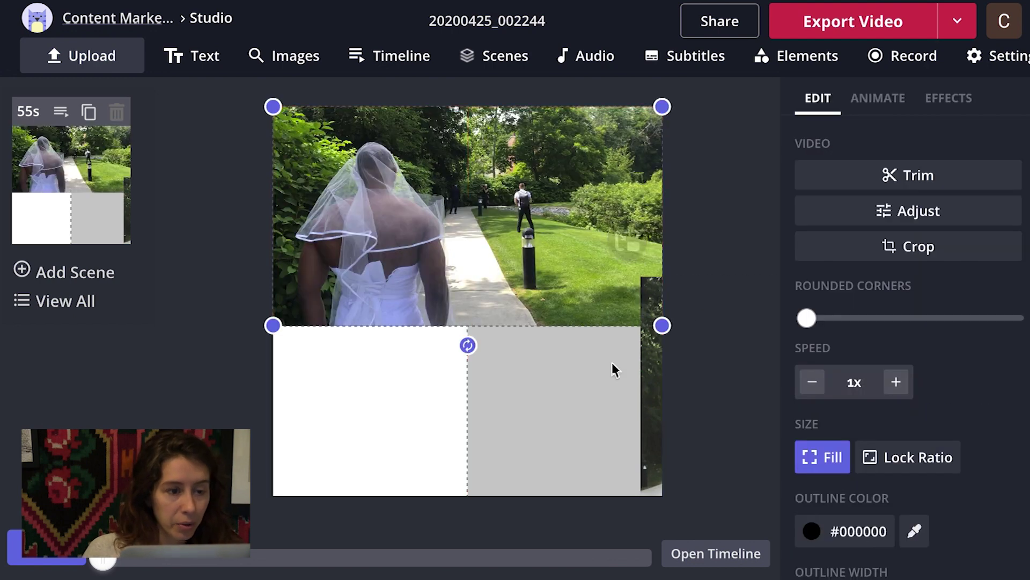
pyautogui.moveTo(651, 408); pyautogui.dragTo(285, 410)
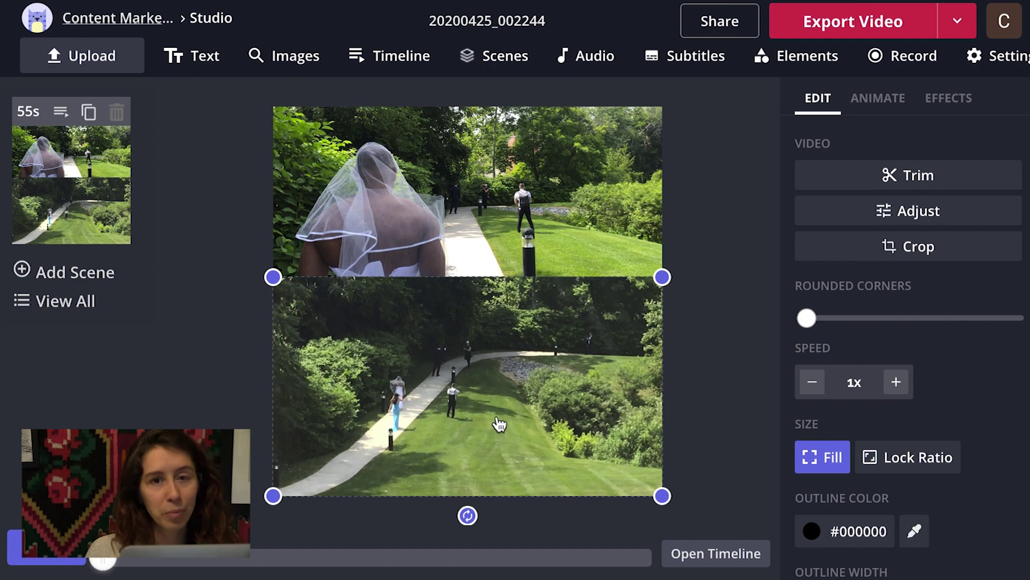
pyautogui.moveTo(446, 352); pyautogui.dragTo(826, 291)
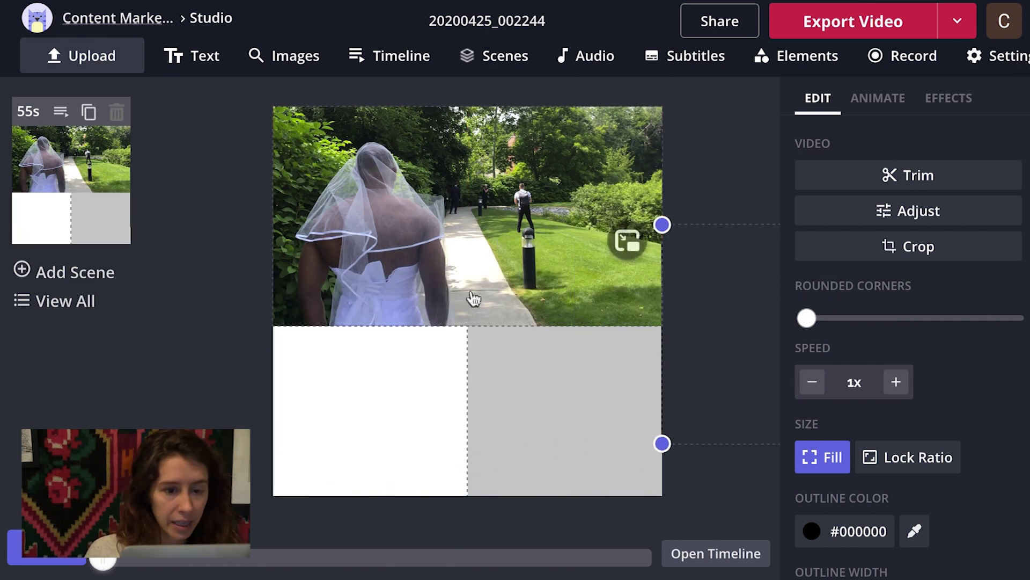
pyautogui.click(455, 263)
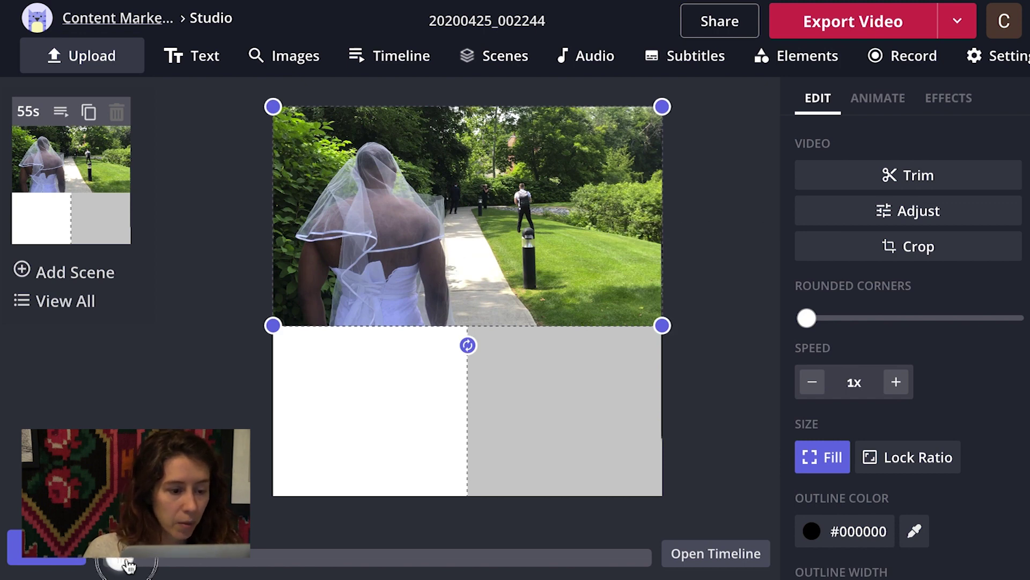
# Preview later footage, then reshape the bride clip into a tall left panel.
pyautogui.moveTo(129, 566); pyautogui.dragTo(237, 558)
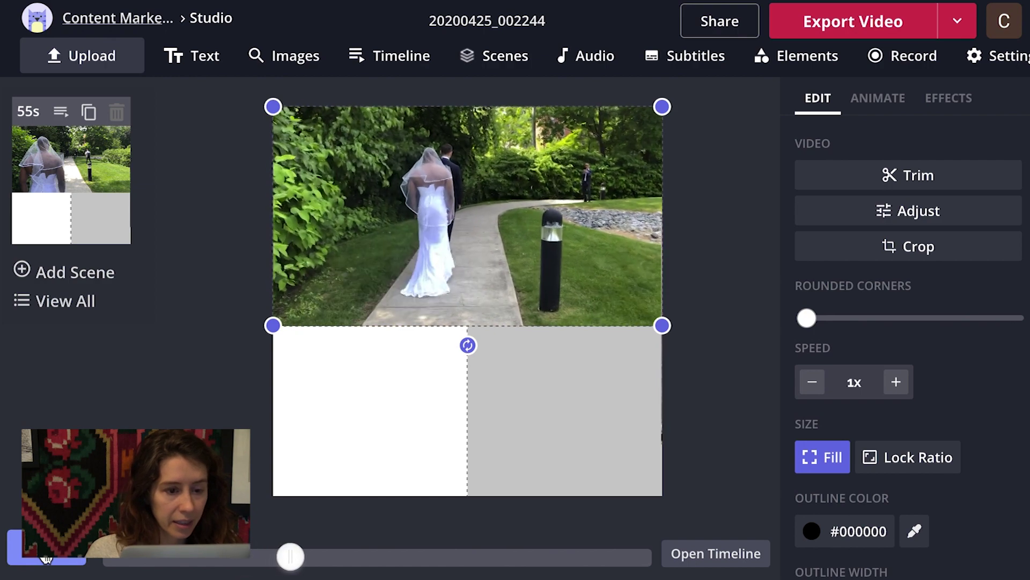
pyautogui.click(46, 557)
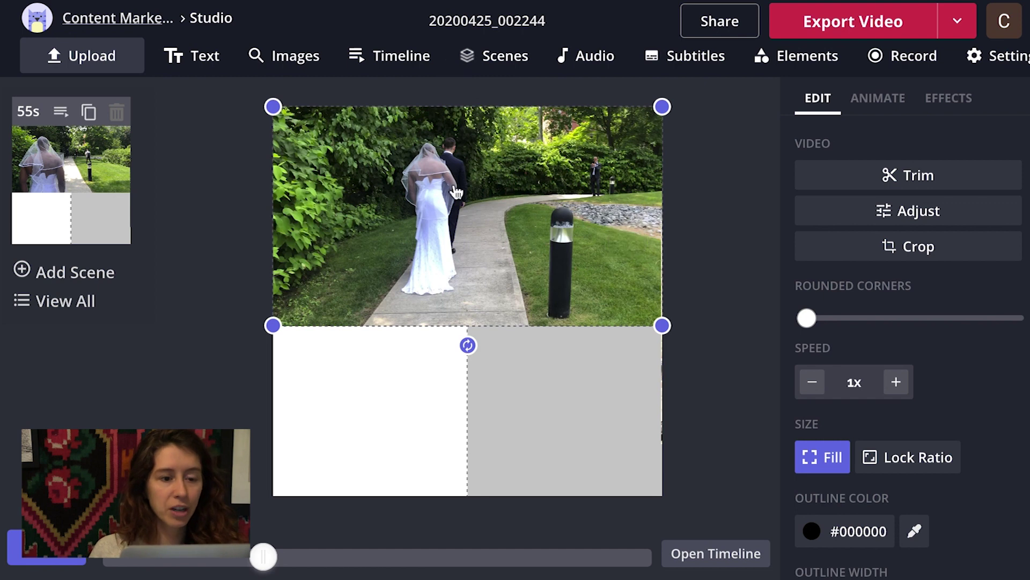
pyautogui.moveTo(662, 325); pyautogui.dragTo(547, 498)
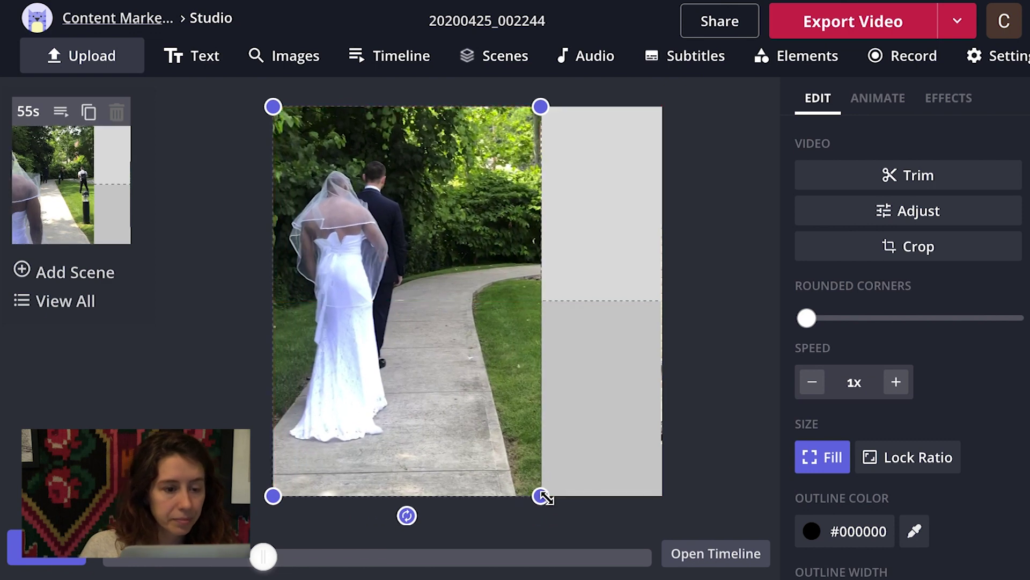
# Crop the bride clip narrower, enlarge it to fill the left half, and place the second clip lower-right.
pyautogui.click(917, 247)
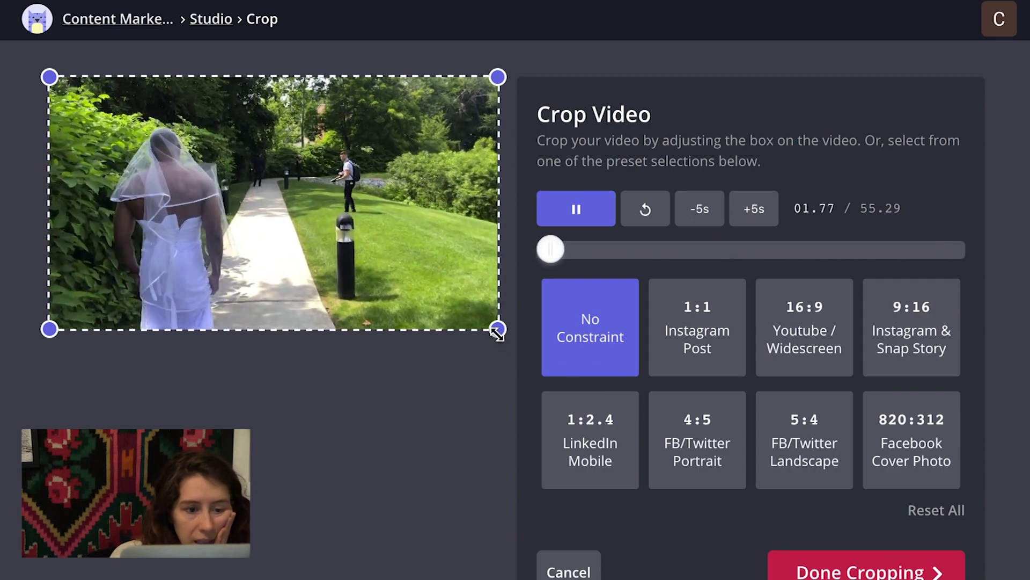
pyautogui.moveTo(497, 329); pyautogui.dragTo(403, 338)
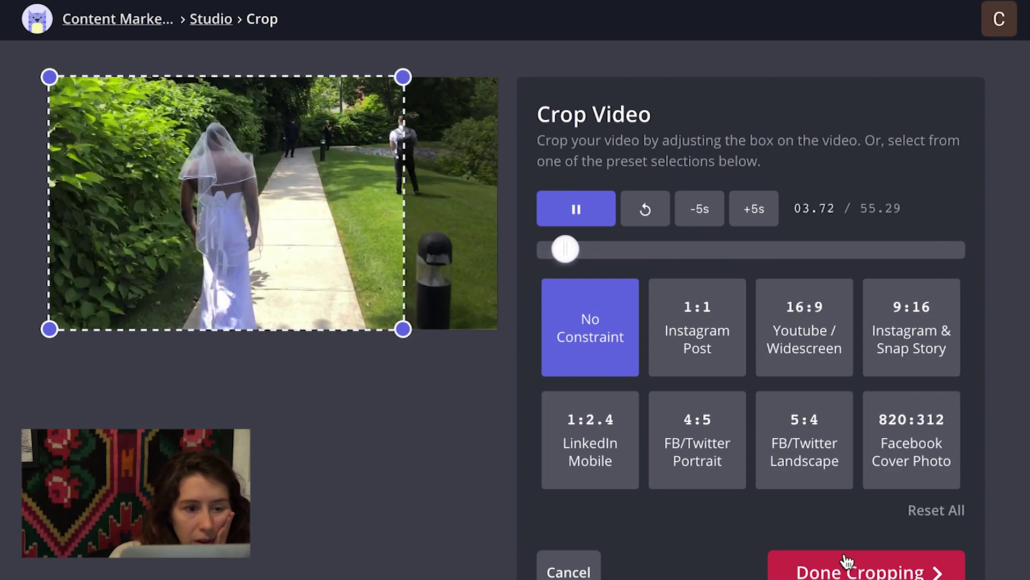
pyautogui.click(846, 560)
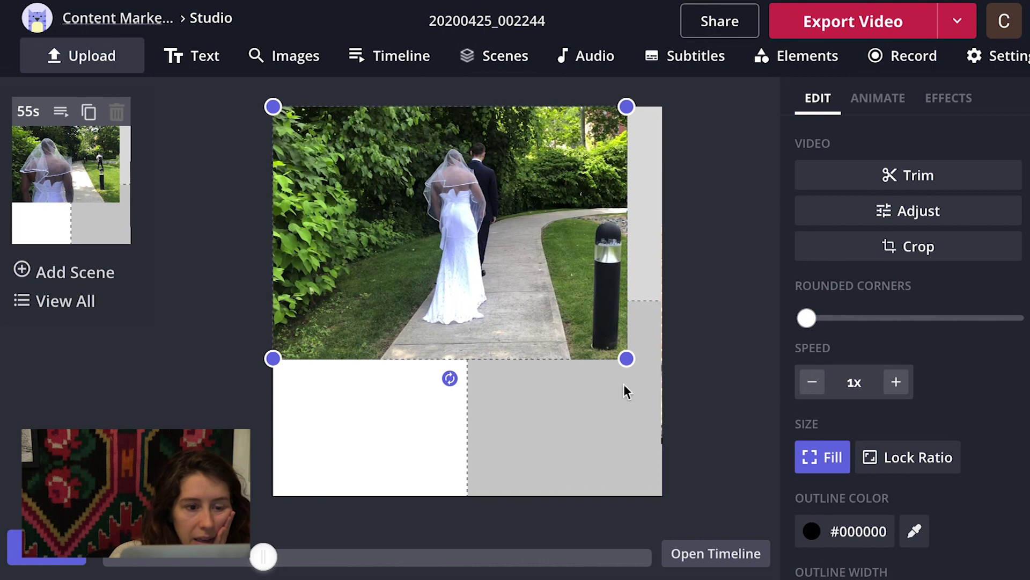
pyautogui.moveTo(623, 362); pyautogui.dragTo(463, 498)
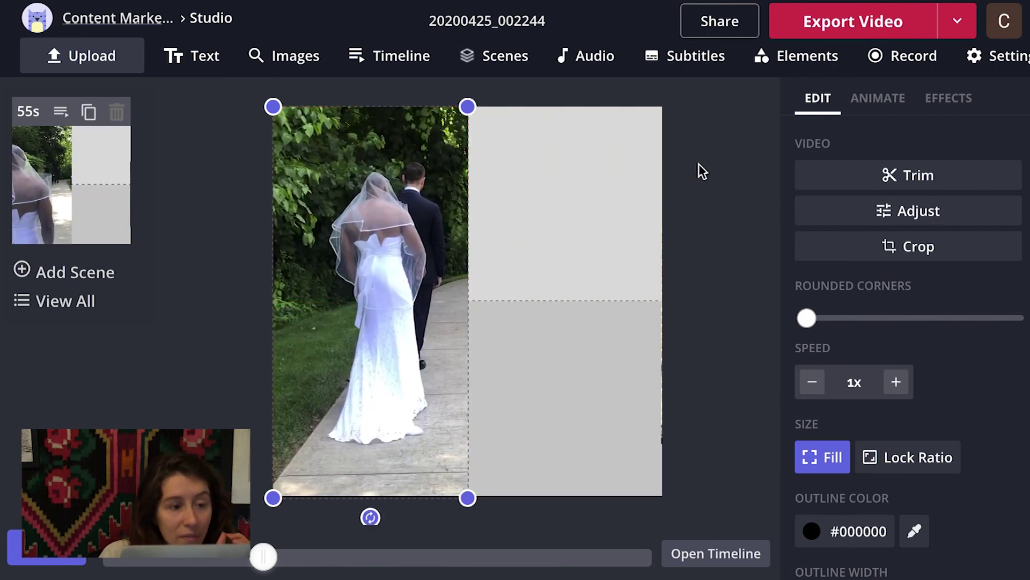
pyautogui.moveTo(522, 346); pyautogui.dragTo(382, 391)
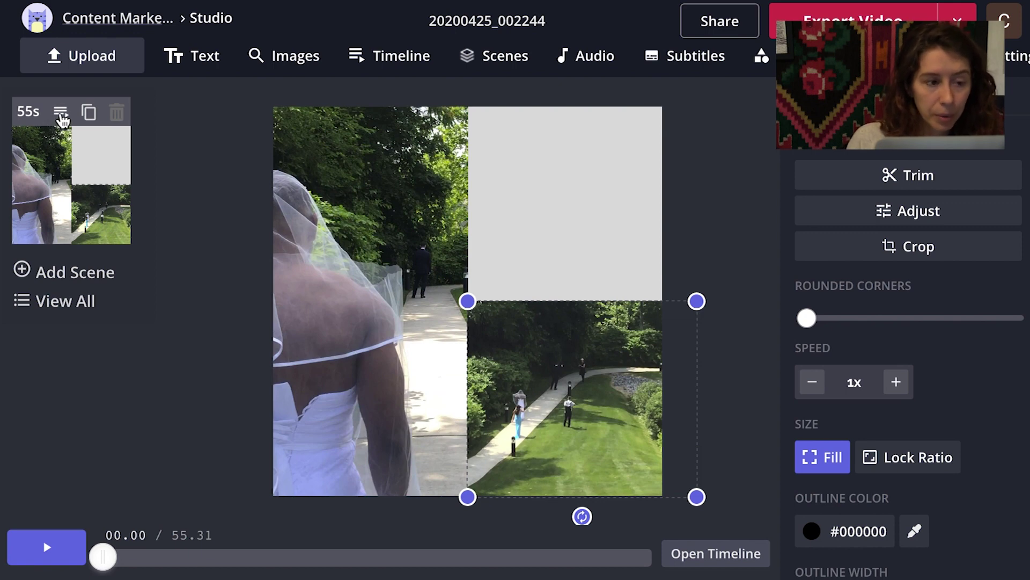
# On the Timeline, preview the timing and align the reaction clip to start at 0:00.
pyautogui.click(61, 113)
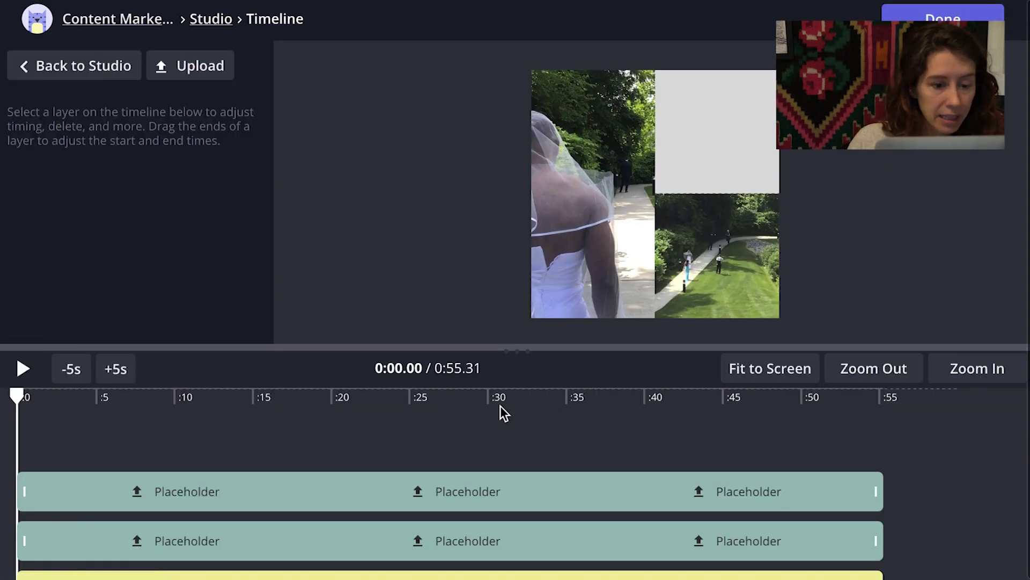
pyautogui.scroll(-3, 509, 529)
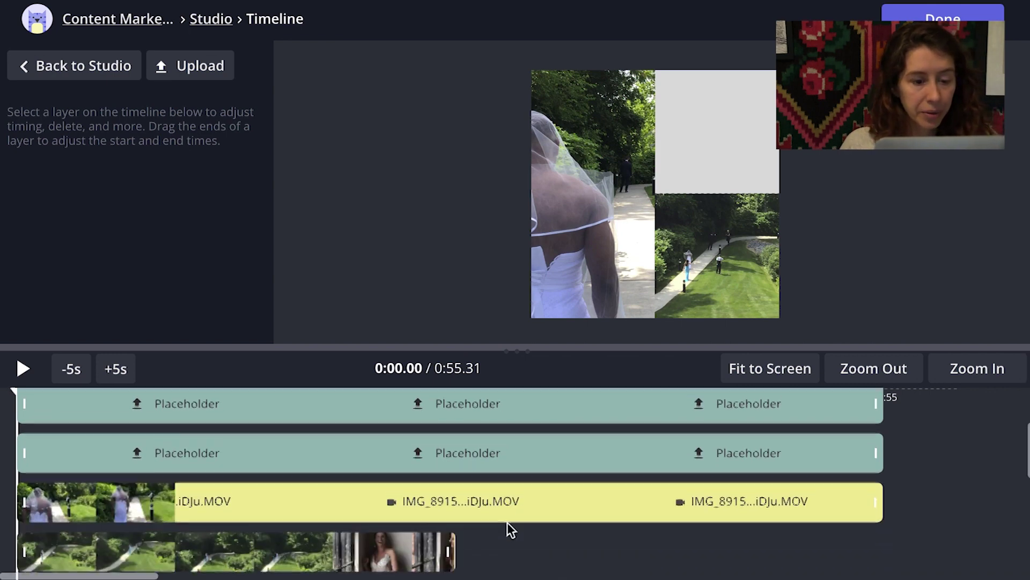
pyautogui.scroll(-2, 507, 523)
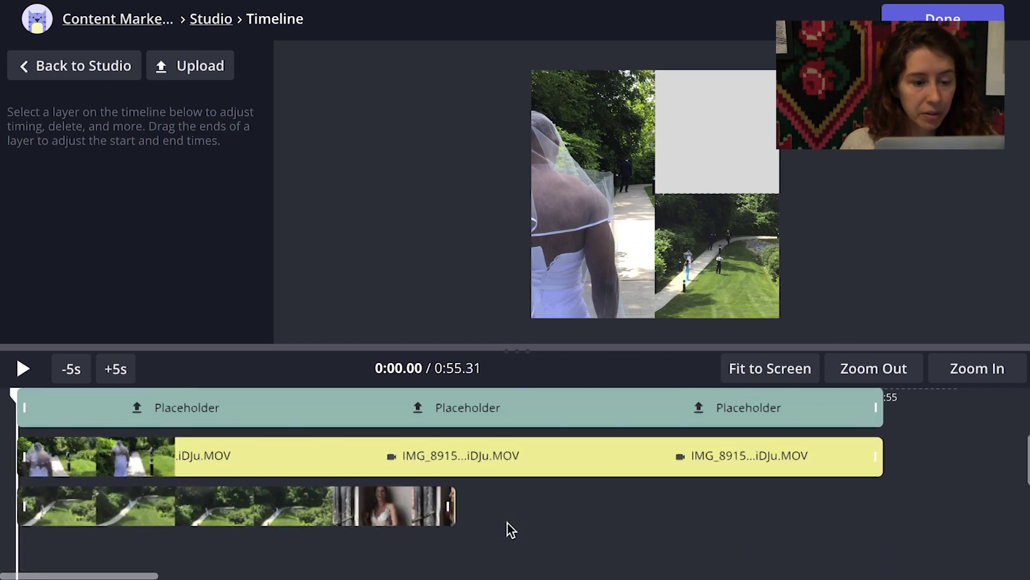
pyautogui.click(170, 487)
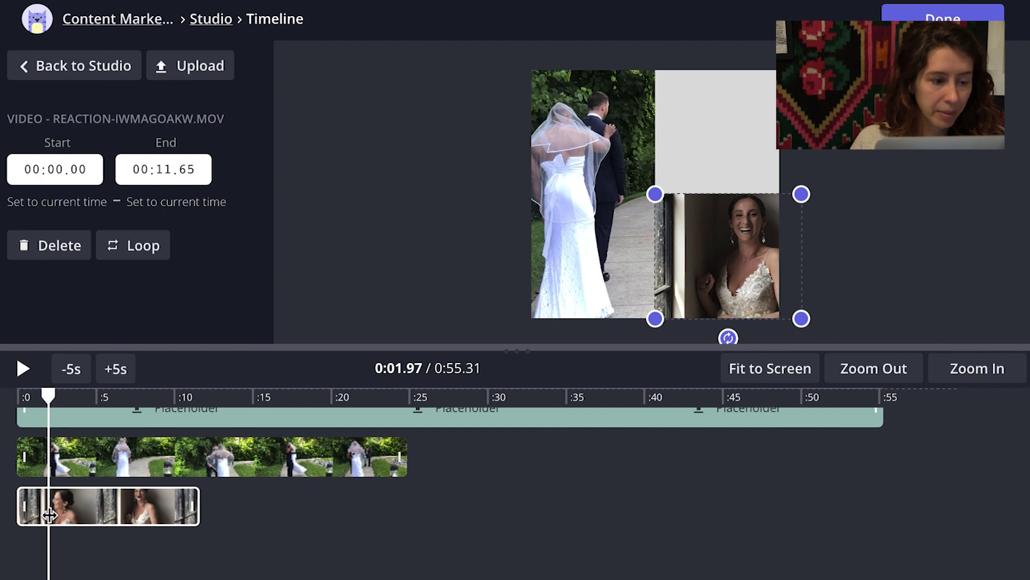
pyautogui.click(20, 370)
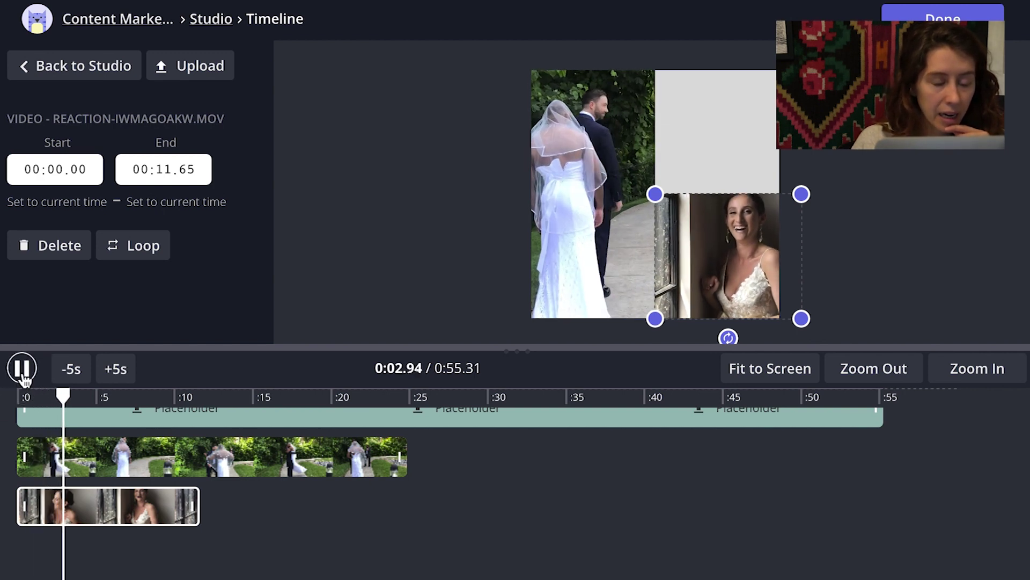
pyautogui.click(22, 370)
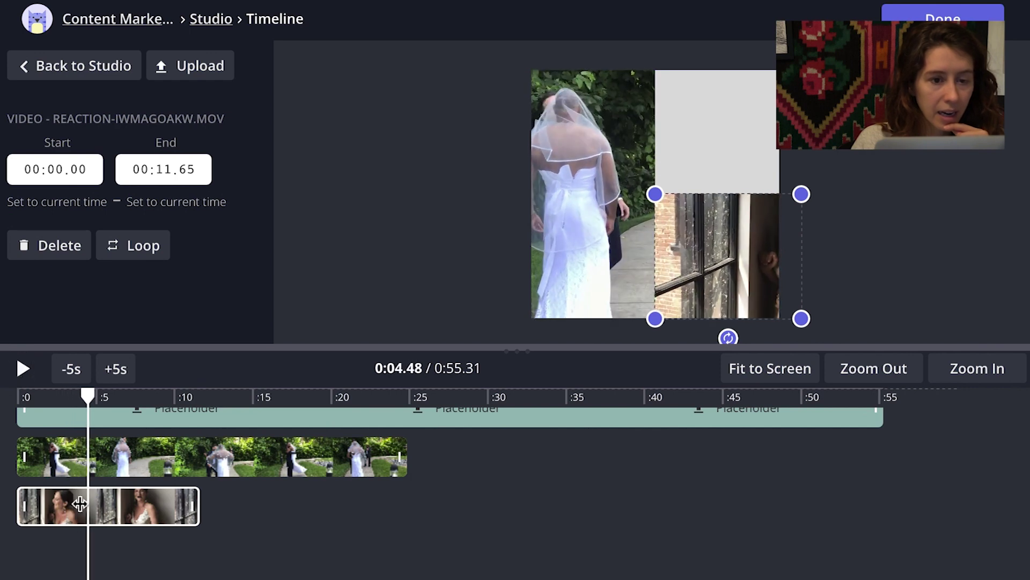
pyautogui.moveTo(54, 507); pyautogui.dragTo(114, 509)
pyautogui.click(15, 508)
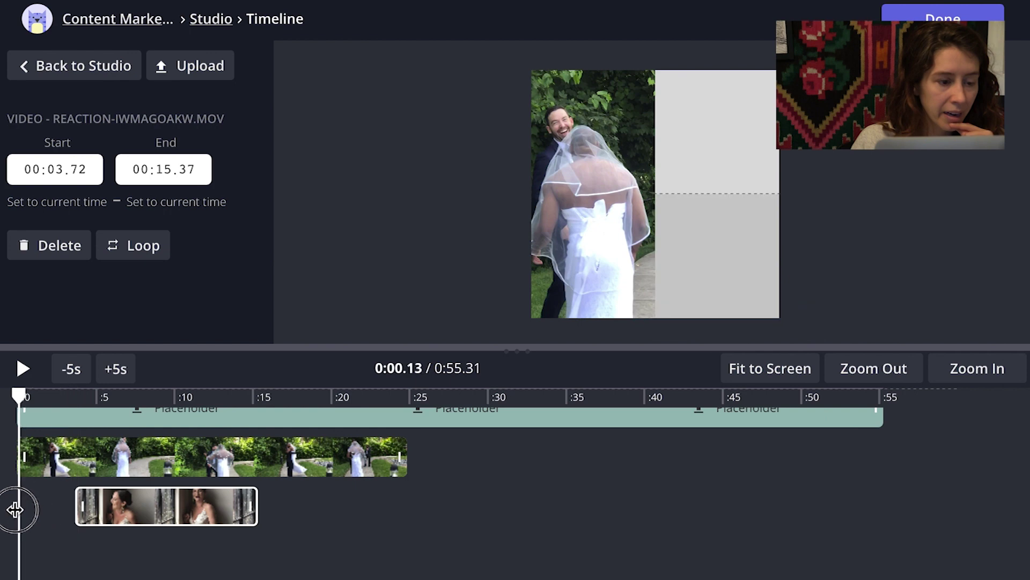
pyautogui.moveTo(83, 514); pyautogui.dragTo(26, 509)
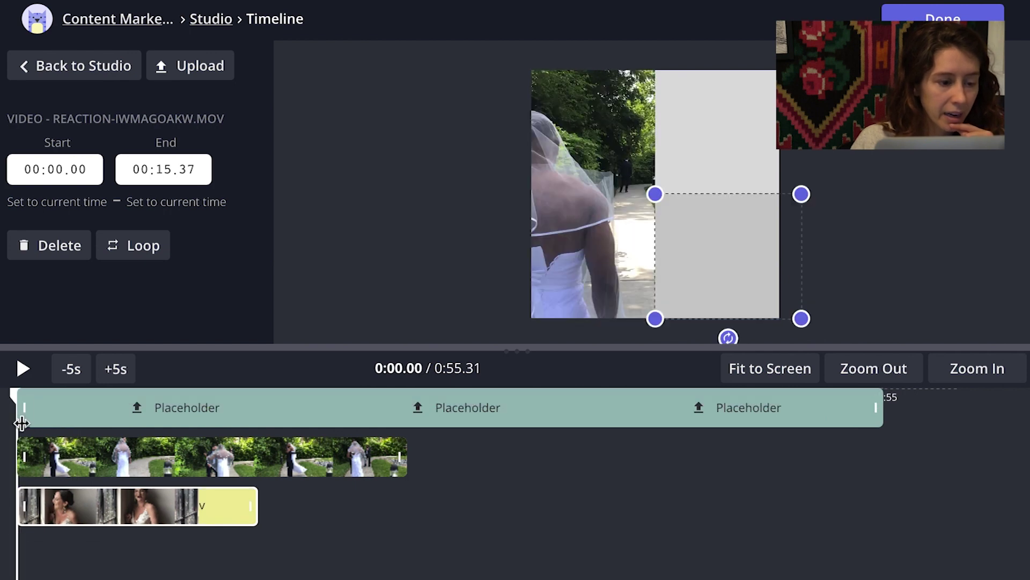
pyautogui.click(21, 368)
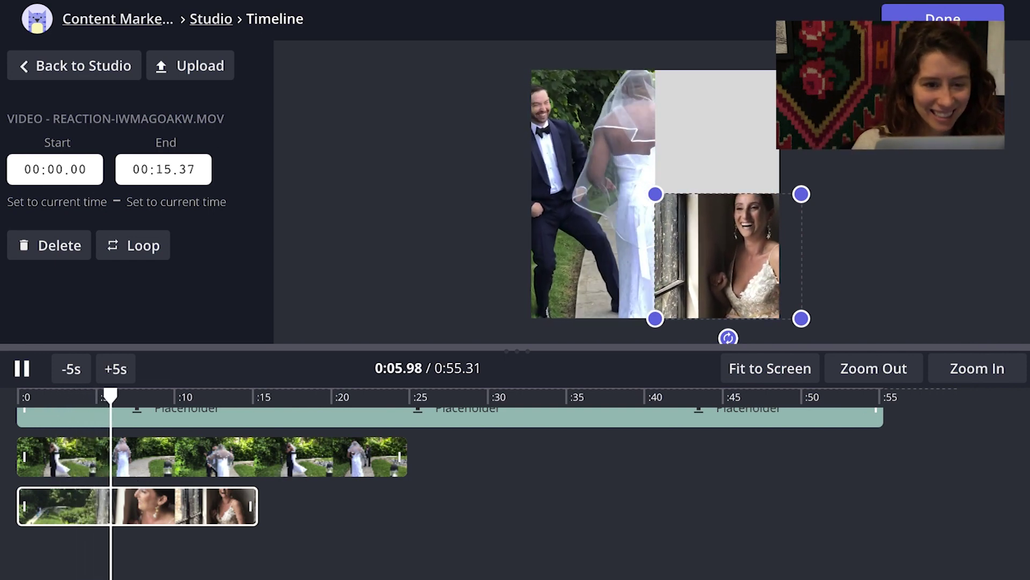
pyautogui.press('space')
# Trim the bride clip to end at 0:15.37 and set both clips to start at zero.
pyautogui.moveTo(400, 449); pyautogui.dragTo(260, 460)
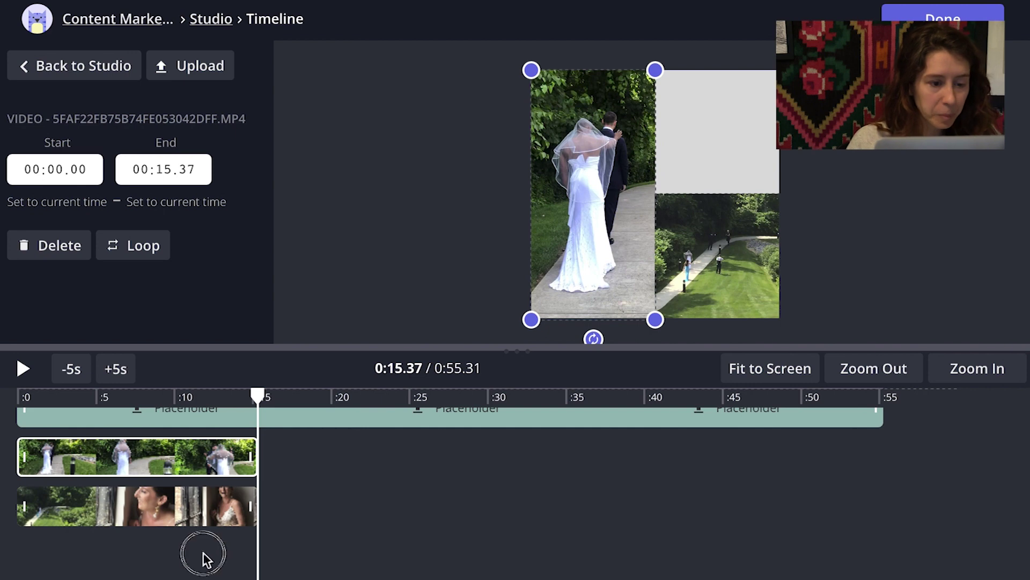
pyautogui.moveTo(124, 454); pyautogui.dragTo(184, 455)
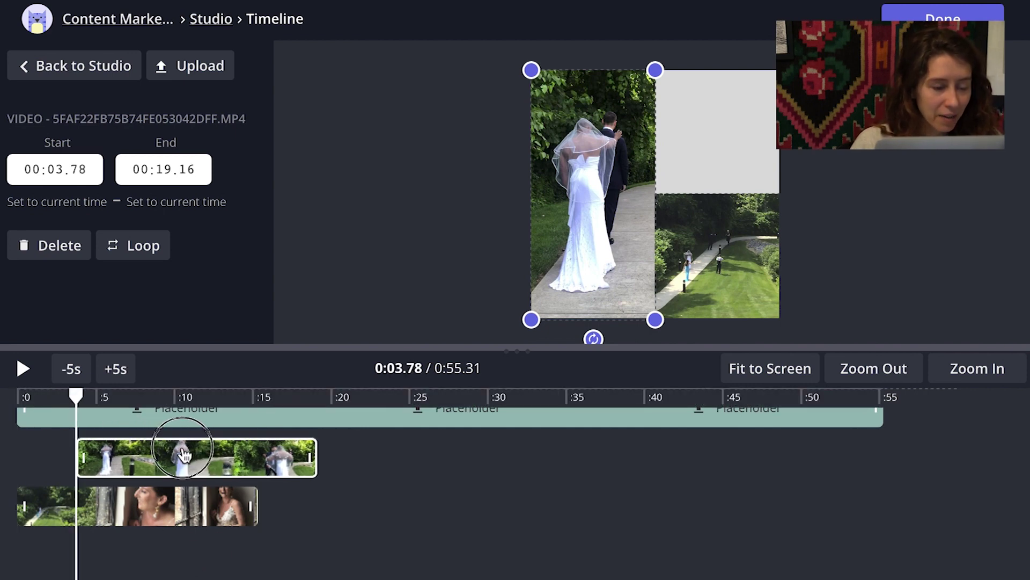
pyautogui.moveTo(152, 517); pyautogui.dragTo(212, 520)
pyautogui.moveTo(58, 475); pyautogui.dragTo(23, 469)
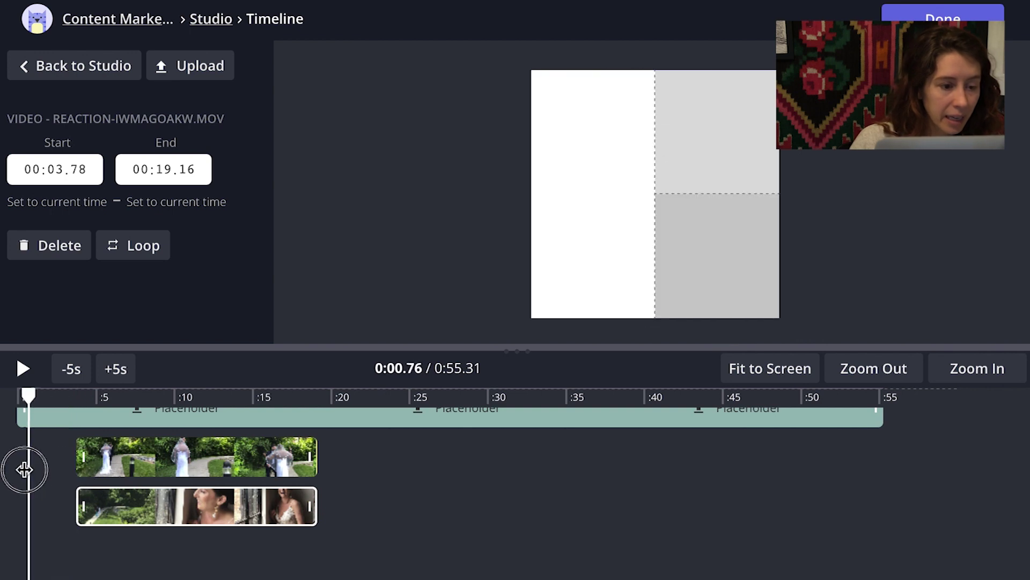
pyautogui.moveTo(86, 457); pyautogui.dragTo(26, 454)
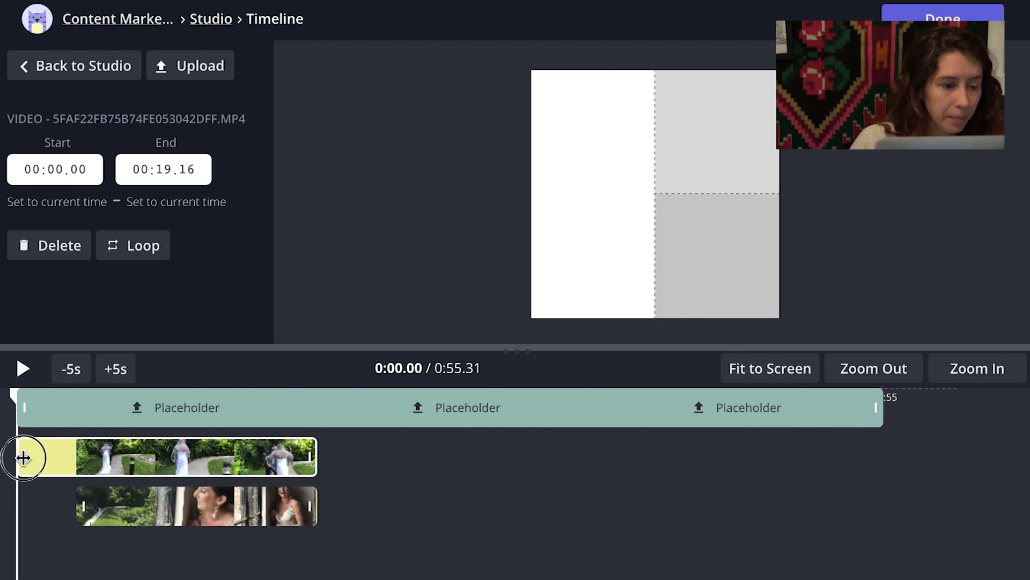
pyautogui.moveTo(83, 516); pyautogui.dragTo(23, 523)
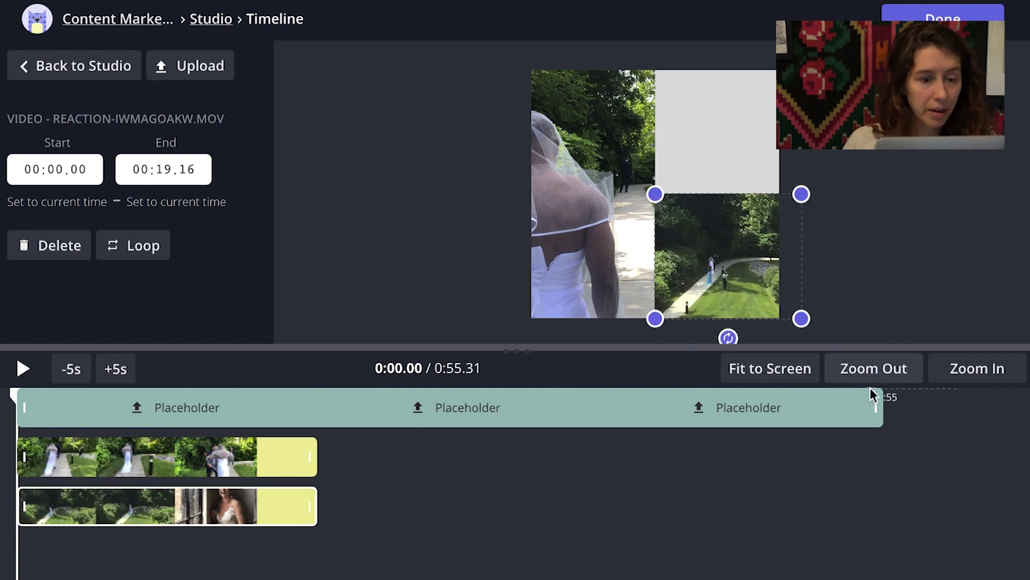
# Trim both placeholder layers to end at 0:19.16 and return to the Studio.
pyautogui.moveTo(876, 407); pyautogui.dragTo(319, 419)
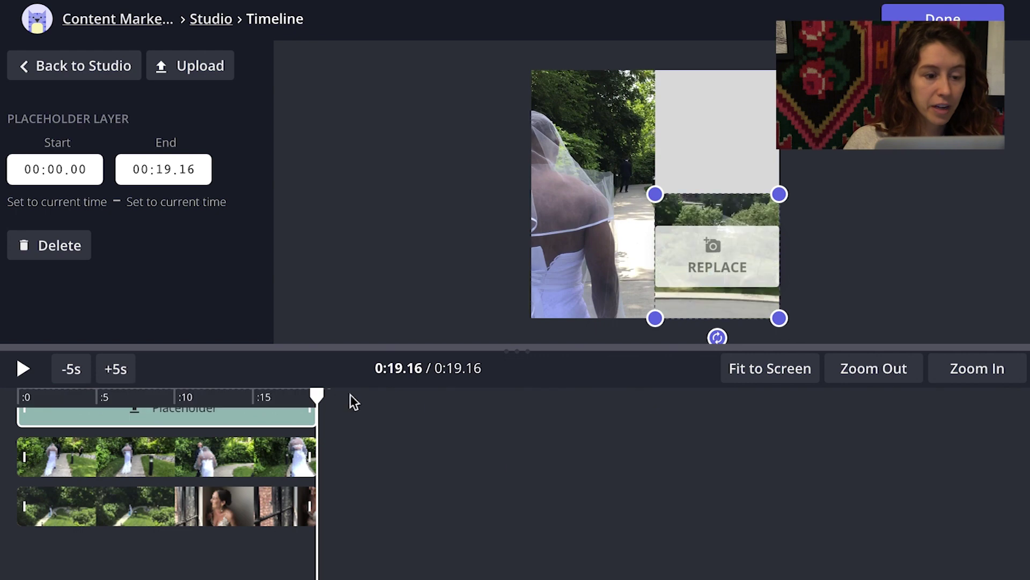
pyautogui.moveTo(876, 433); pyautogui.dragTo(315, 444)
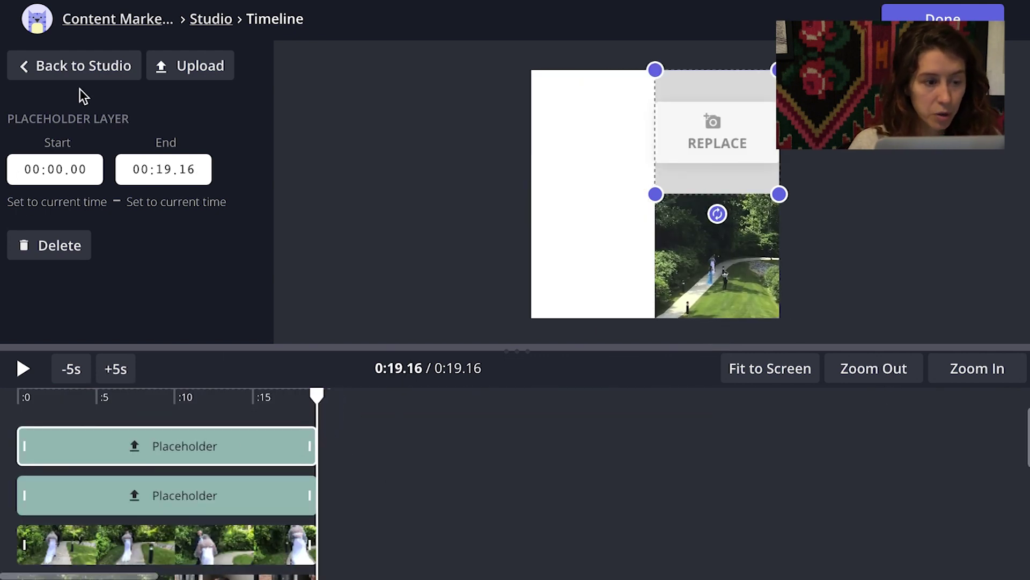
pyautogui.click(78, 70)
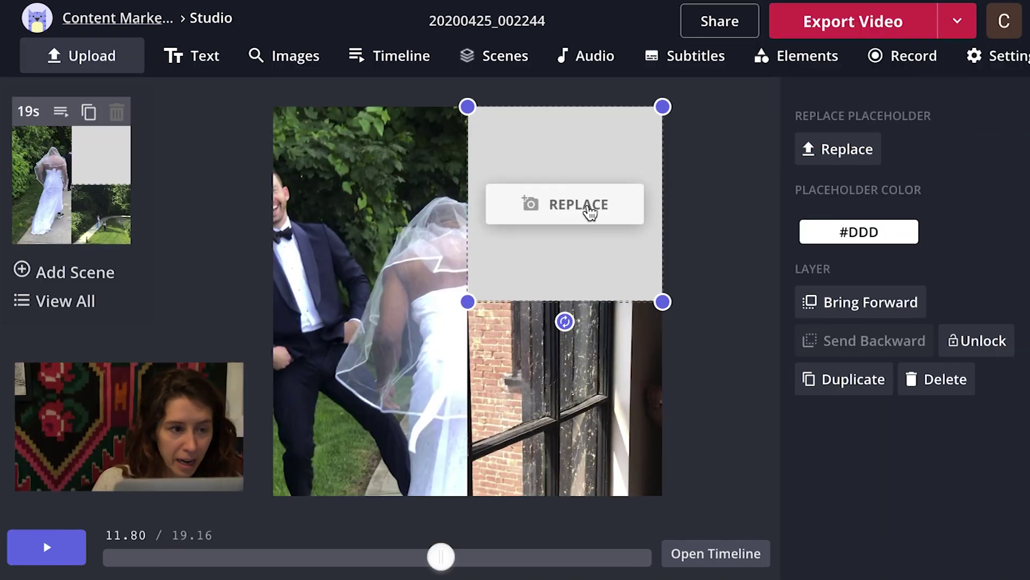
pyautogui.click(590, 212)
pyautogui.press('Escape')
pyautogui.click(740, 172)
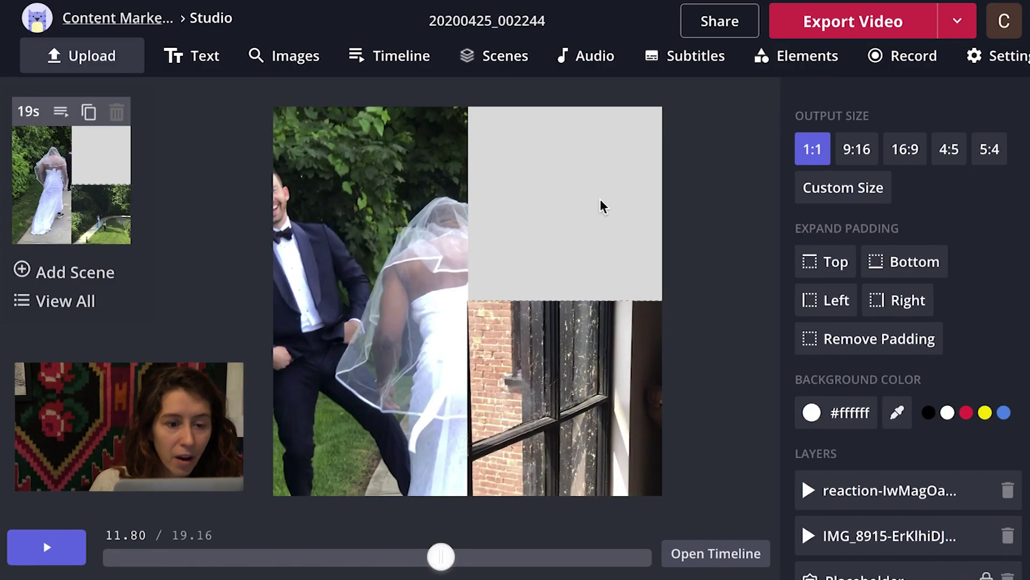
pyautogui.scroll(-3, 950, 246)
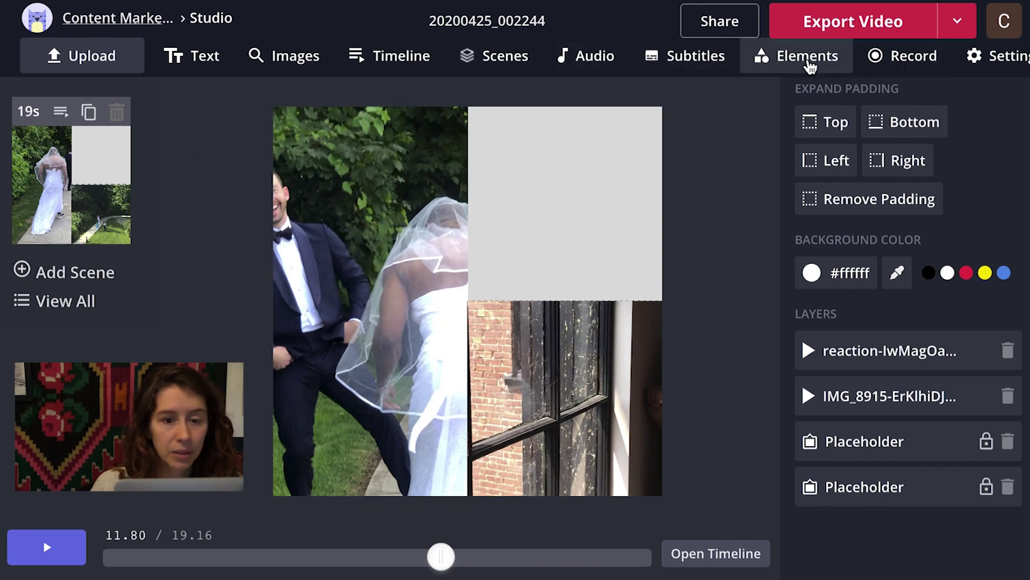
# Add a square shape, fit it to the top-right panel, and fill it cream.
pyautogui.click(807, 56)
pyautogui.click(826, 115)
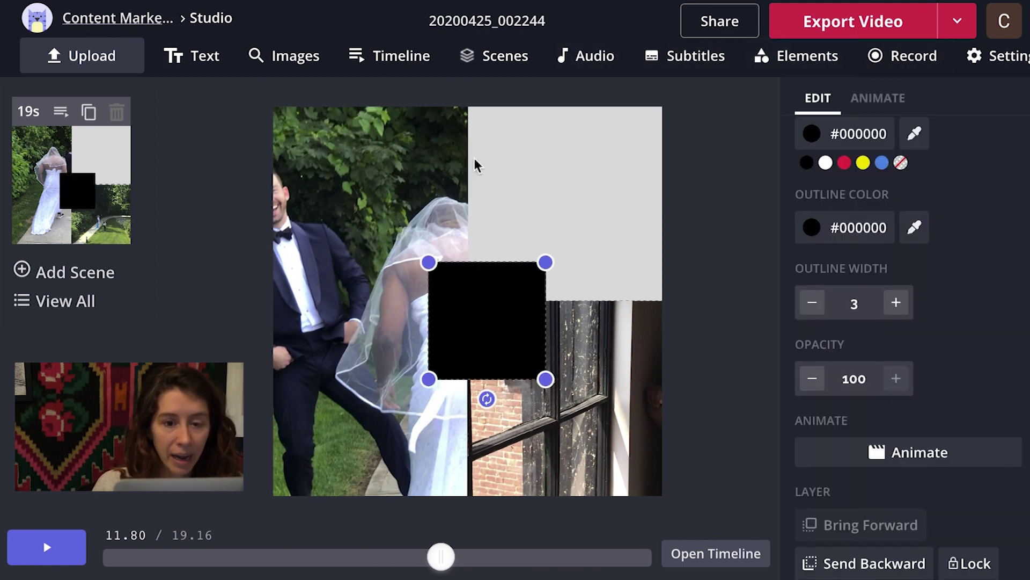
pyautogui.moveTo(490, 320); pyautogui.dragTo(528, 163)
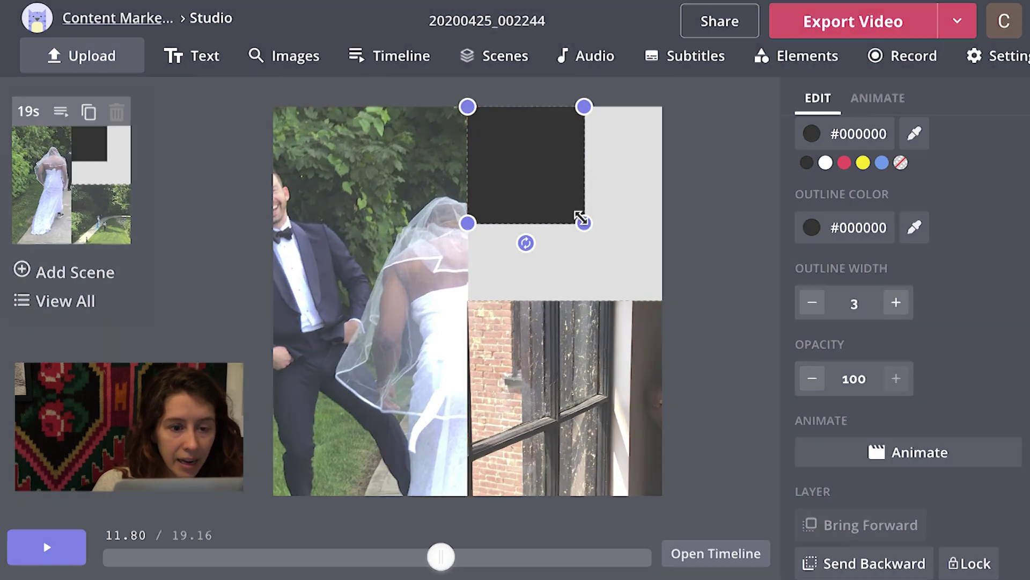
pyautogui.moveTo(579, 217); pyautogui.dragTo(662, 304)
pyautogui.scroll(1, 848, 145)
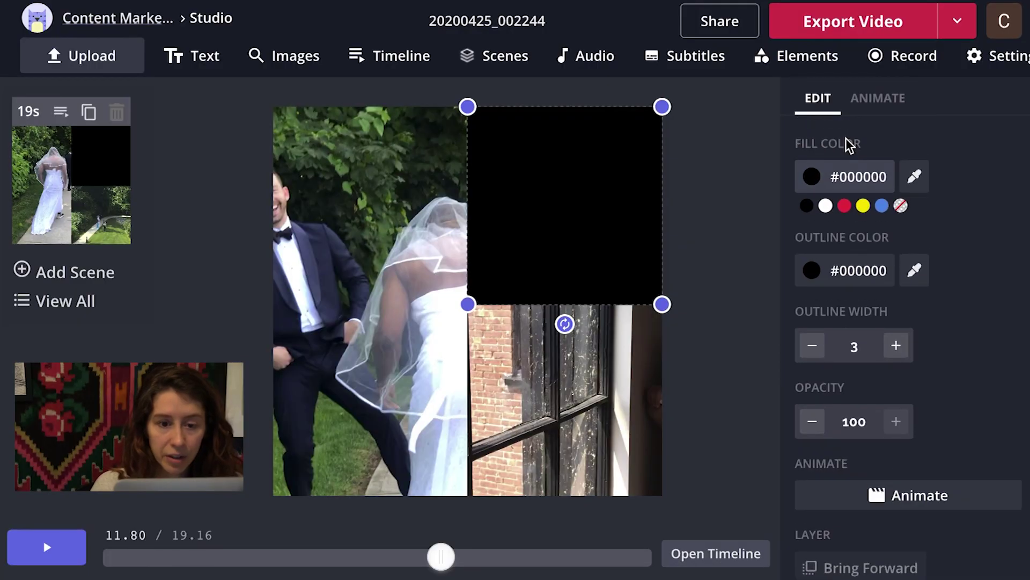
pyautogui.click(851, 187)
pyautogui.click(676, 179)
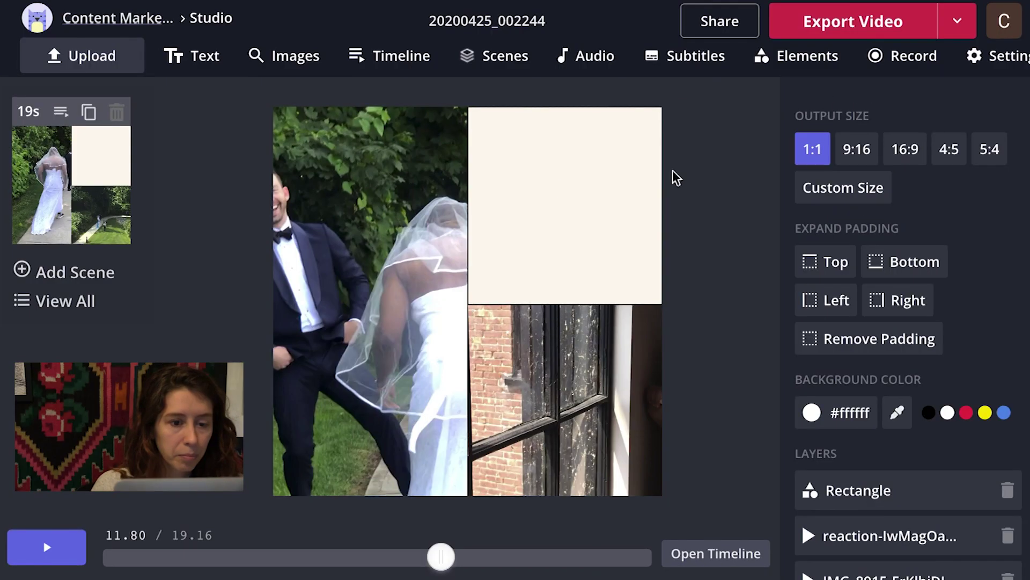
# Place a right-aligned grey 'The First Look' title text box inside the cream panel.
pyautogui.click(204, 54)
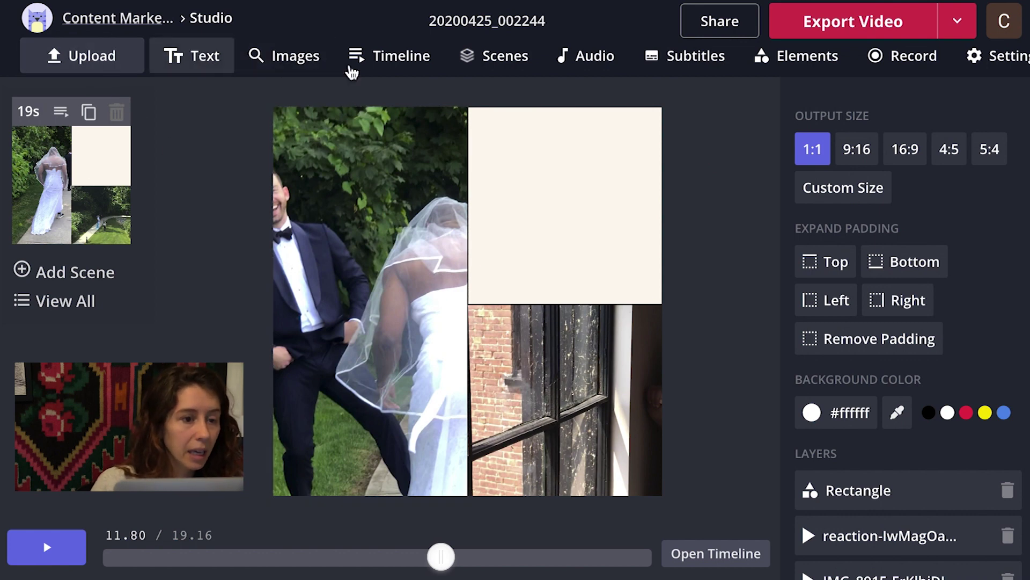
pyautogui.click(411, 206)
pyautogui.moveTo(411, 208); pyautogui.dragTo(639, 179)
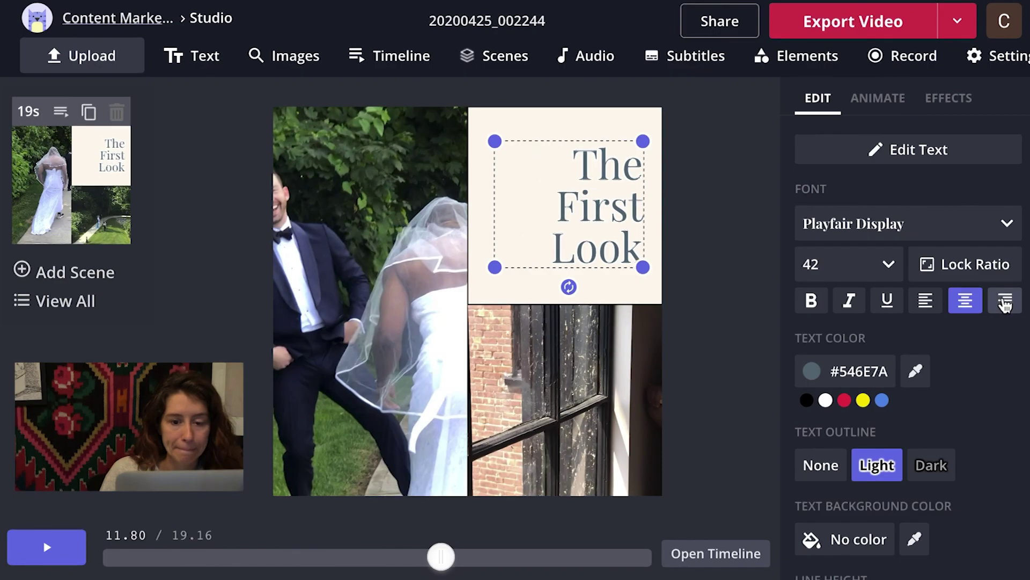
pyautogui.click(1005, 303)
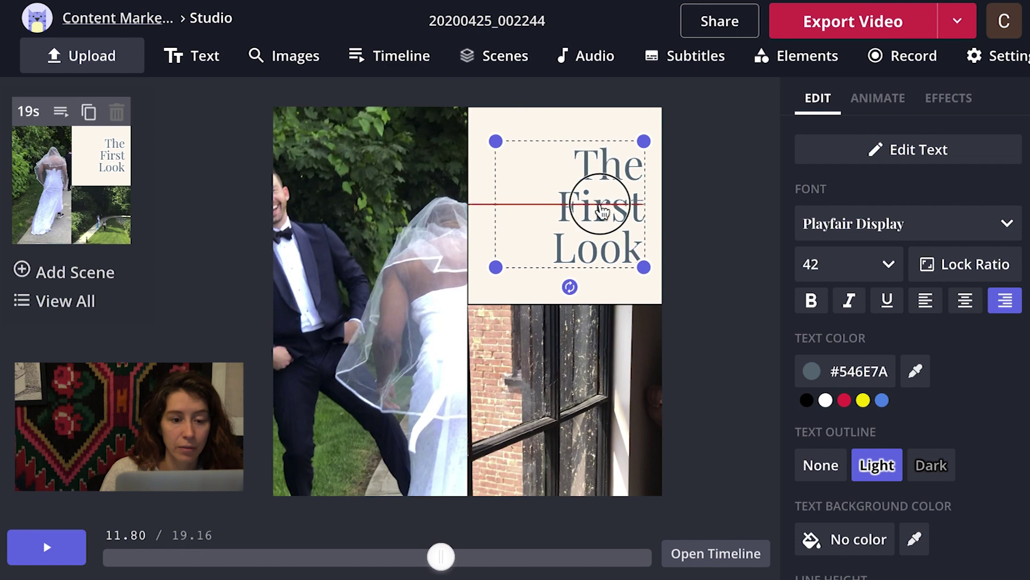
pyautogui.moveTo(617, 202); pyautogui.dragTo(607, 223)
pyautogui.click(732, 235)
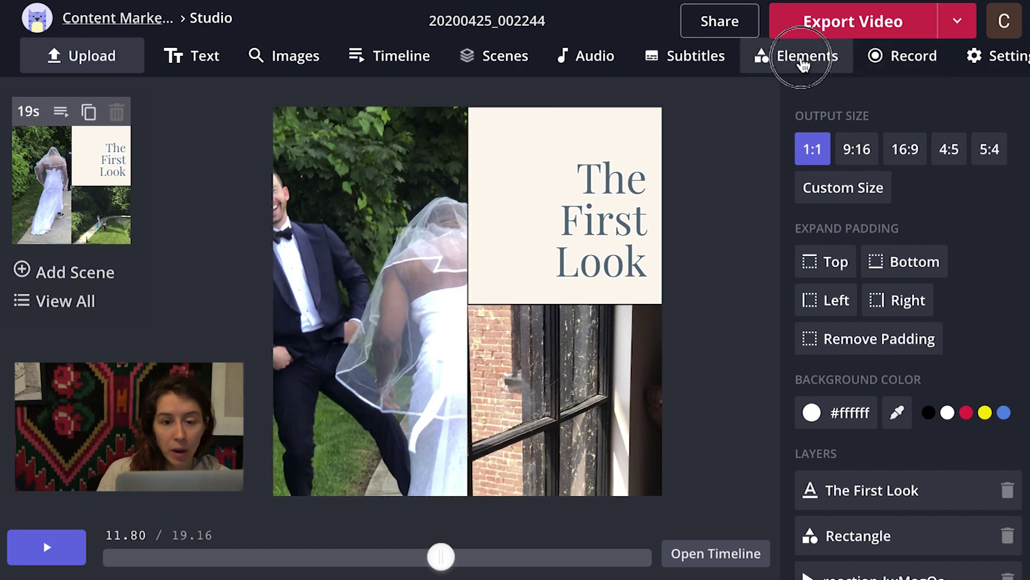
pyautogui.click(800, 59)
# Add a slate-grey #546E7A width-7 vertical divider line along the seam between panels.
pyautogui.click(956, 160)
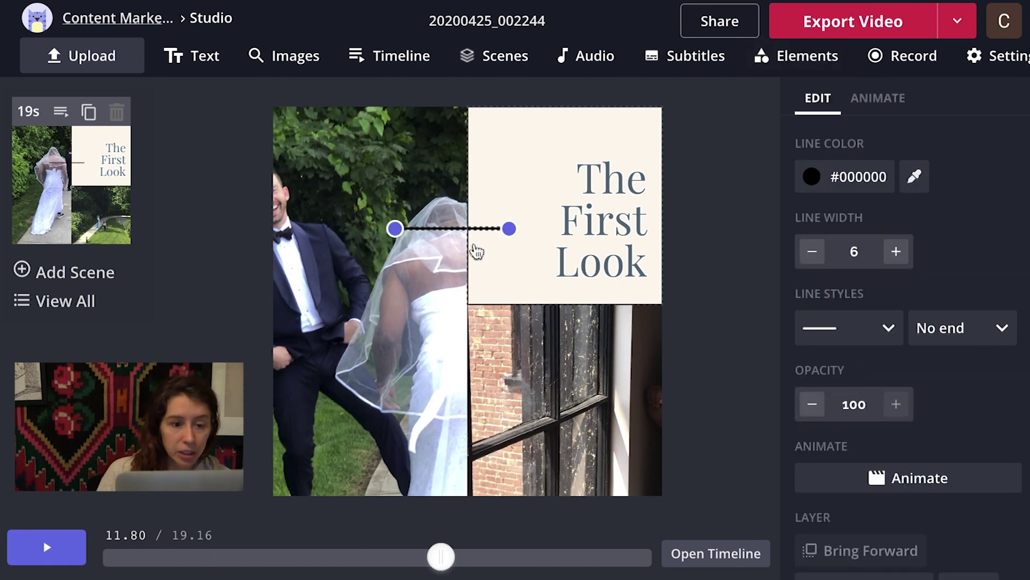
pyautogui.moveTo(509, 229); pyautogui.dragTo(470, 505)
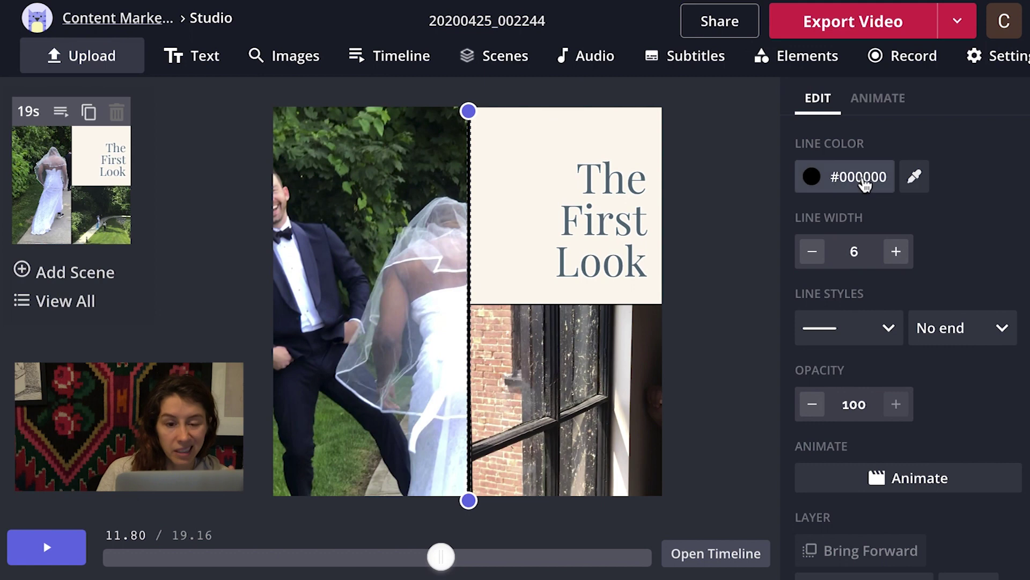
pyautogui.click(864, 182)
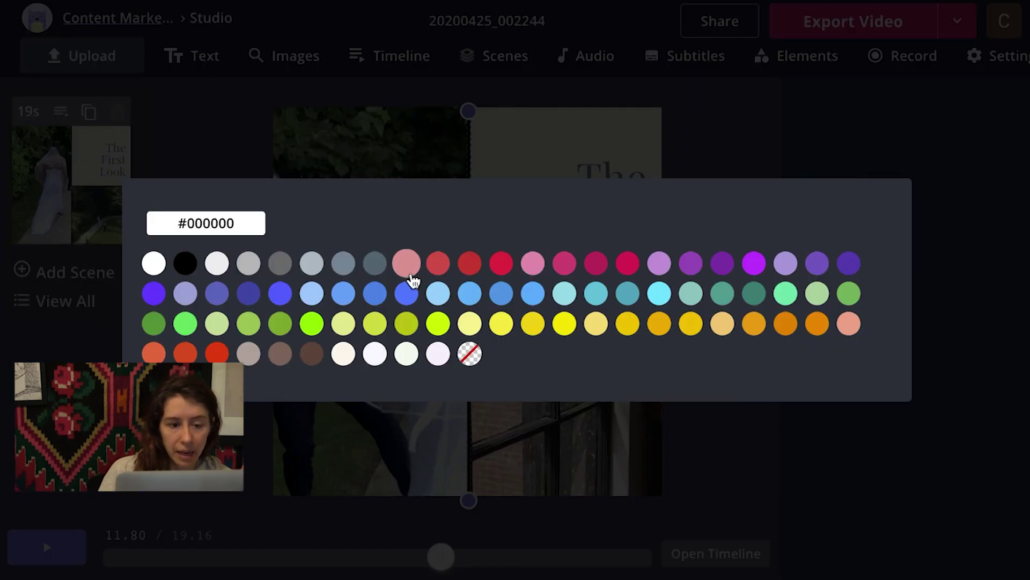
pyautogui.click(375, 266)
pyautogui.click(723, 151)
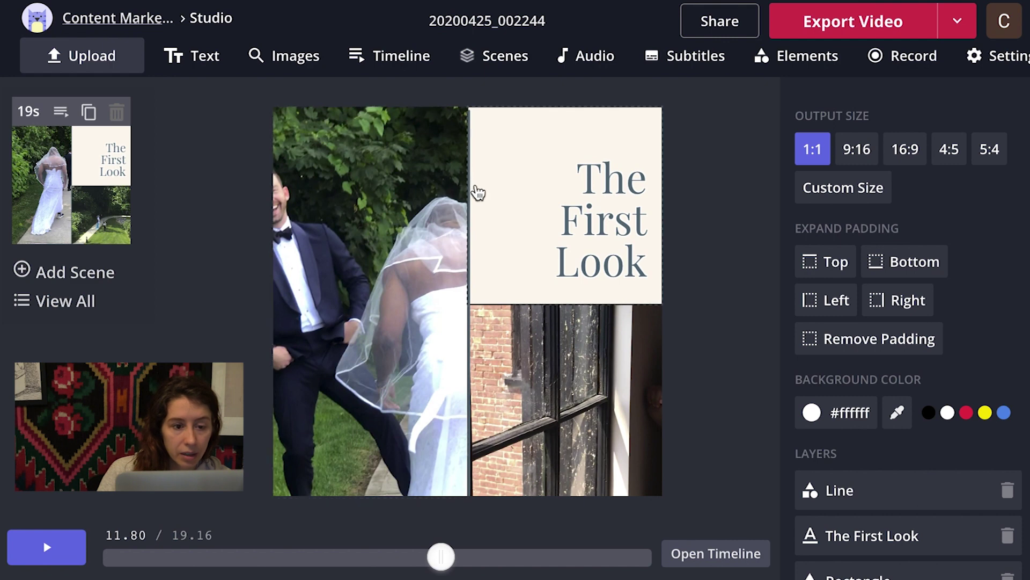
pyautogui.click(470, 196)
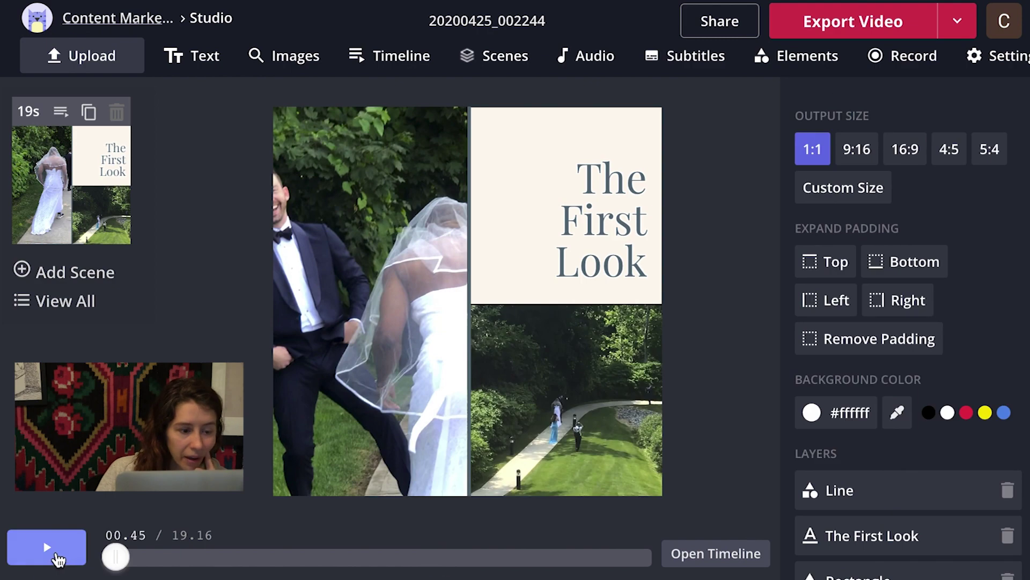
pyautogui.click(52, 548)
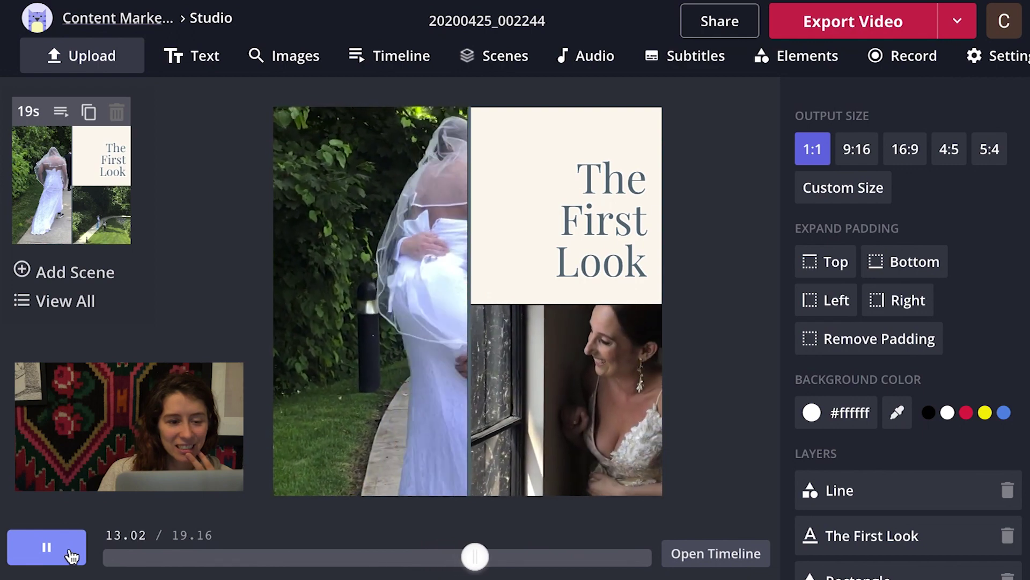
pyautogui.click(69, 553)
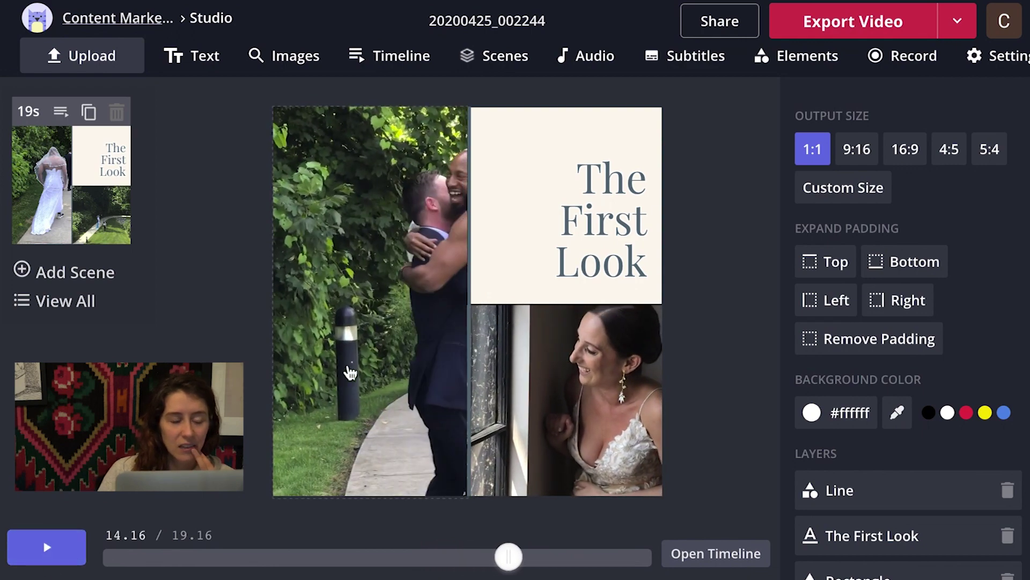
pyautogui.click(350, 372)
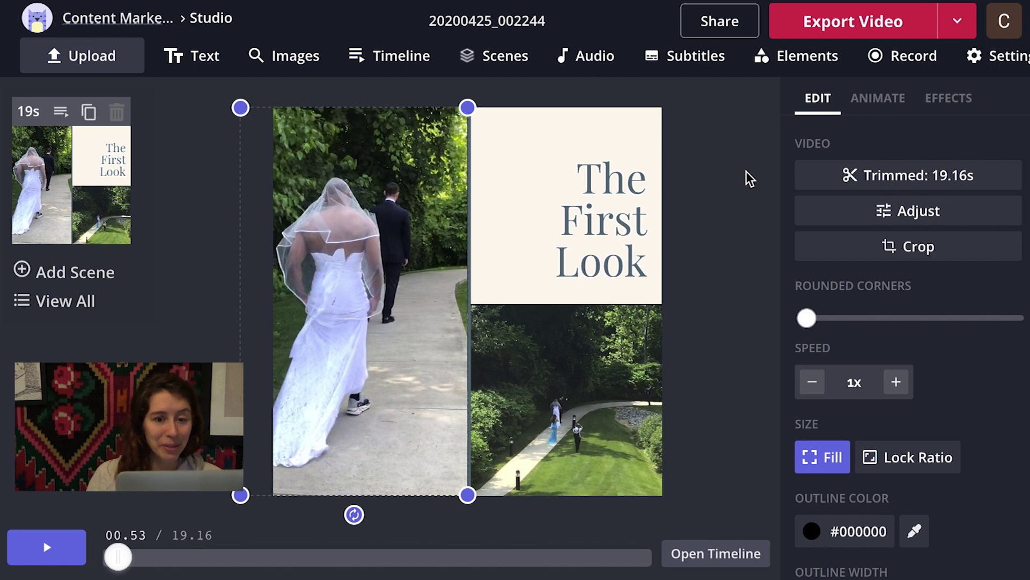
pyautogui.scroll(-7, 907, 268)
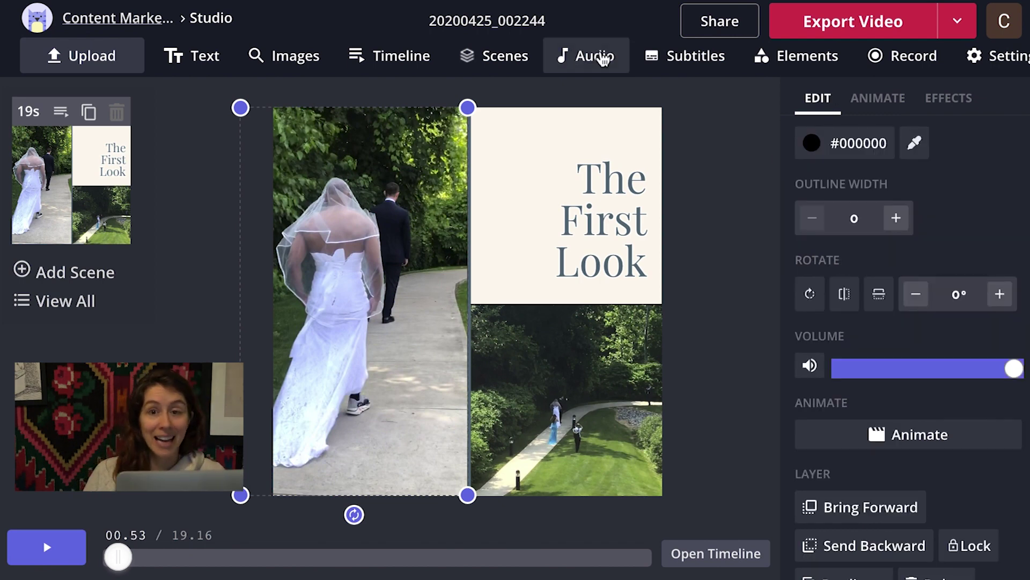
pyautogui.click(605, 58)
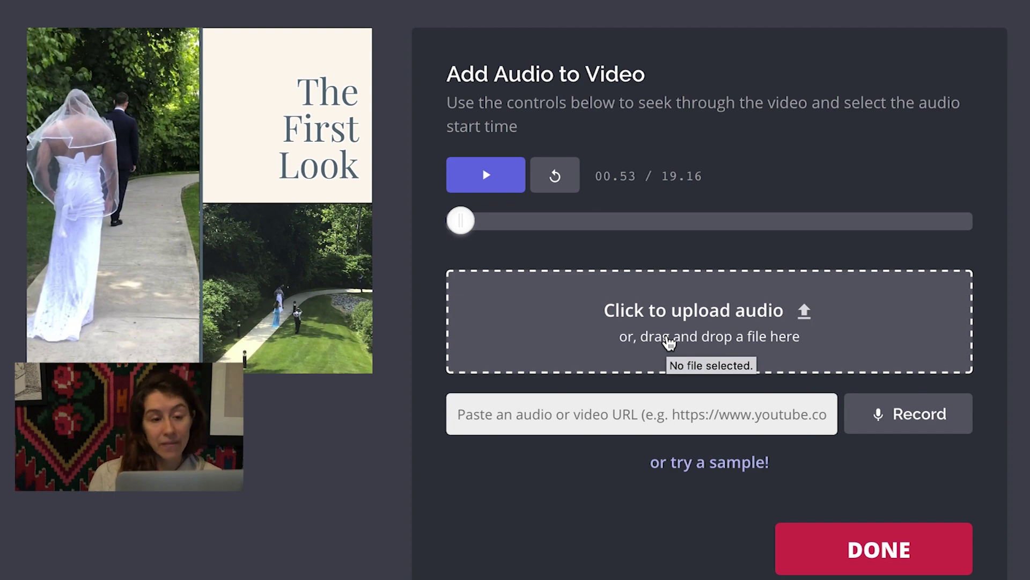
pyautogui.click(878, 556)
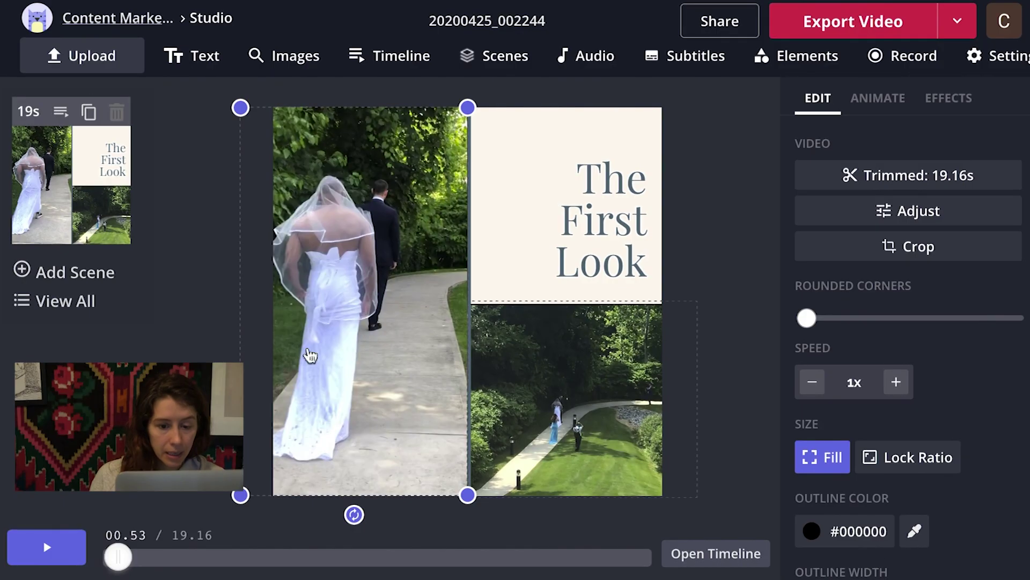
pyautogui.click(865, 11)
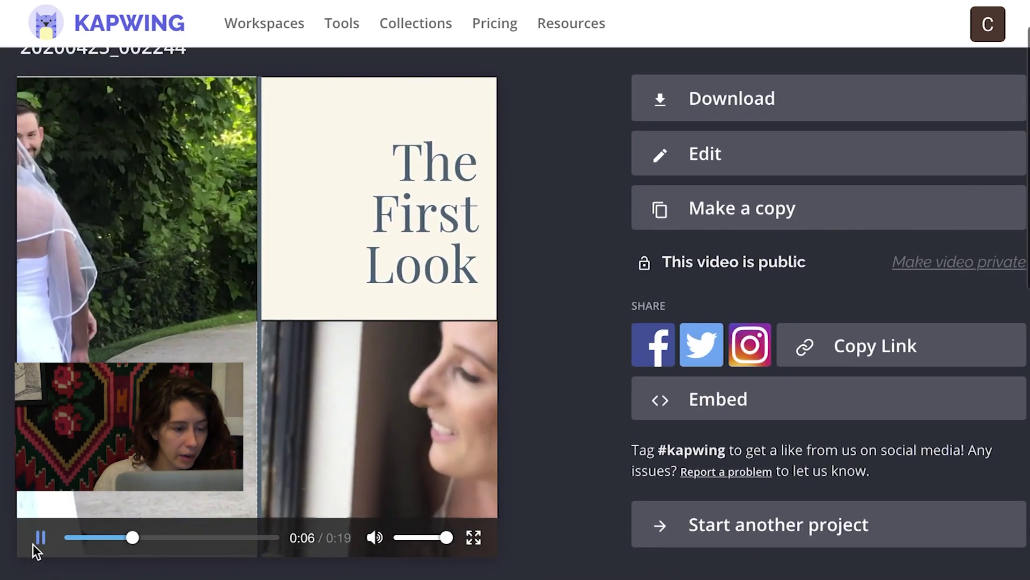
# Pause the exported 19-second collage video and scroll through its share page.
pyautogui.click(33, 543)
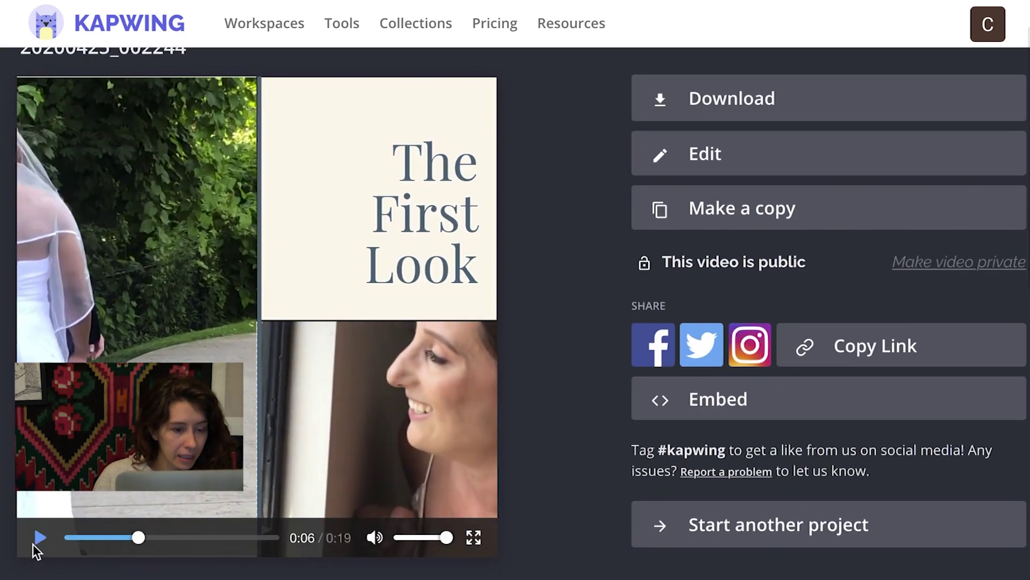
pyautogui.scroll(-1, 577, 236)
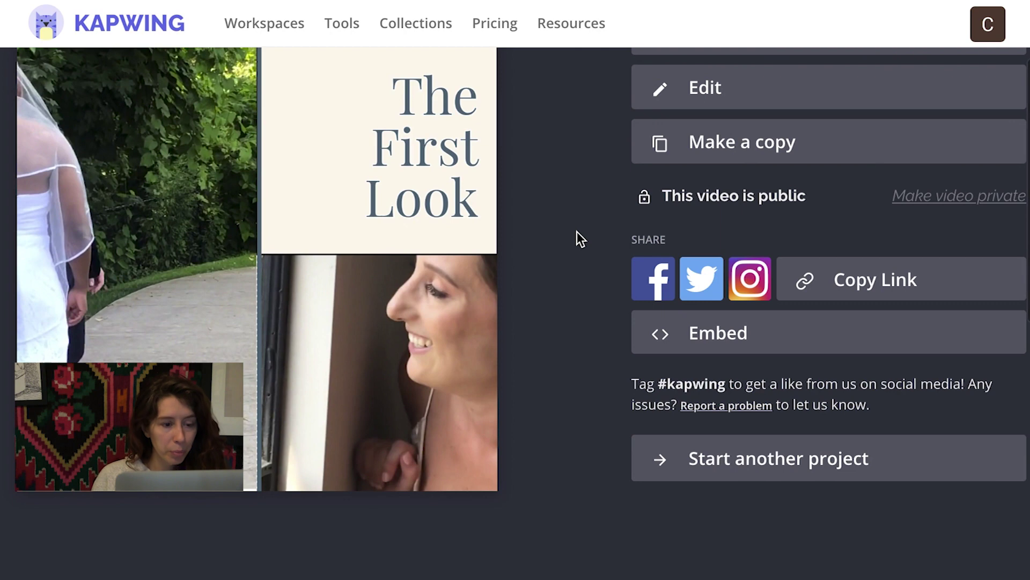
pyautogui.moveTo(266, 278)
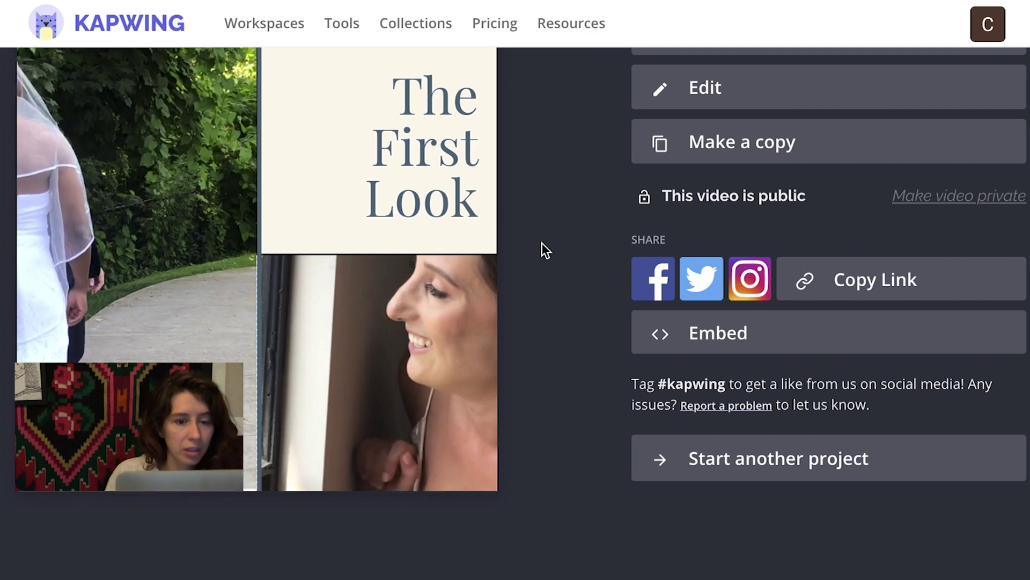
pyautogui.scroll(1, 605, 228)
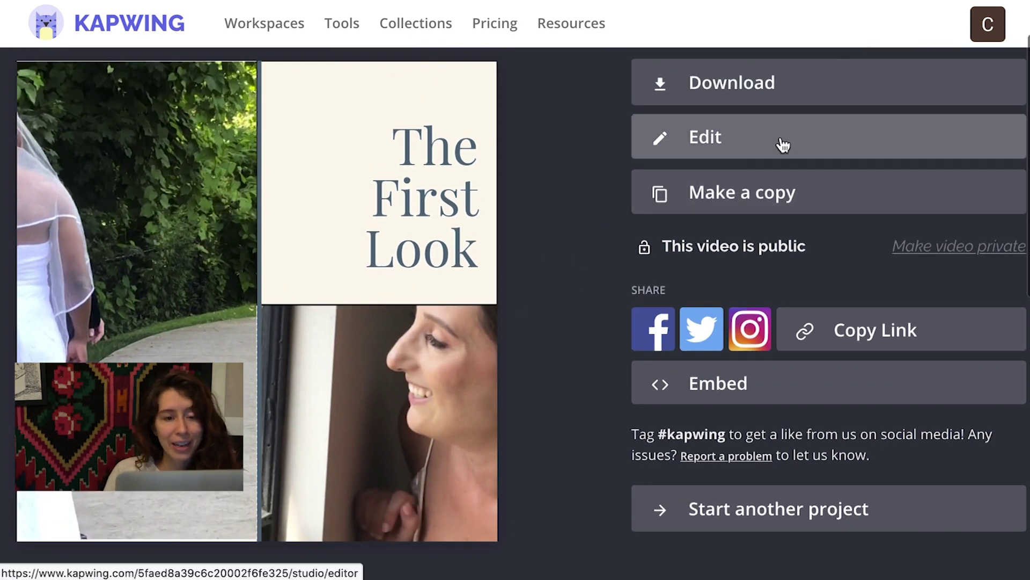
pyautogui.scroll(1, 607, 182)
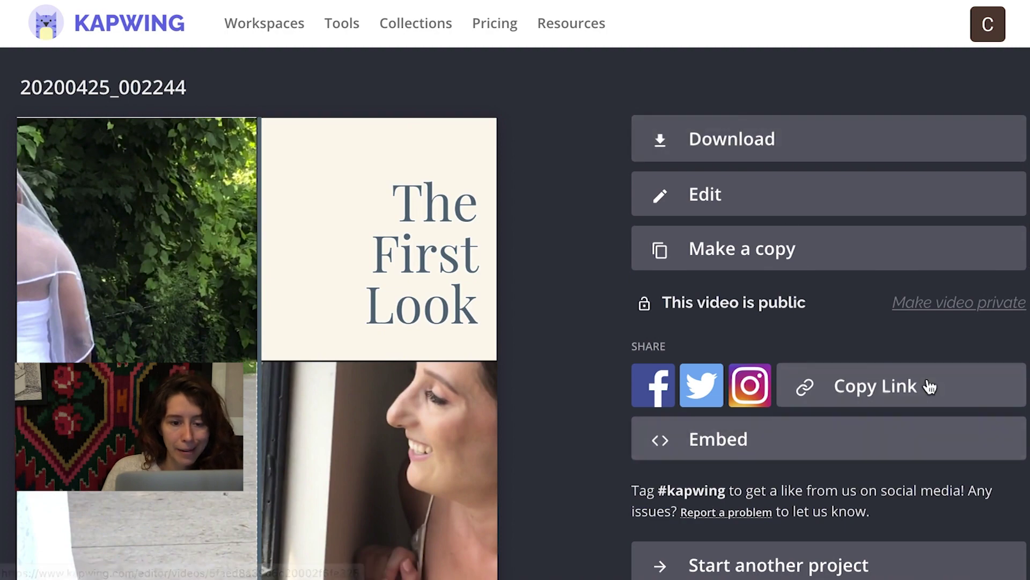
pyautogui.scroll(-3, 915, 453)
pyautogui.scroll(3, 913, 451)
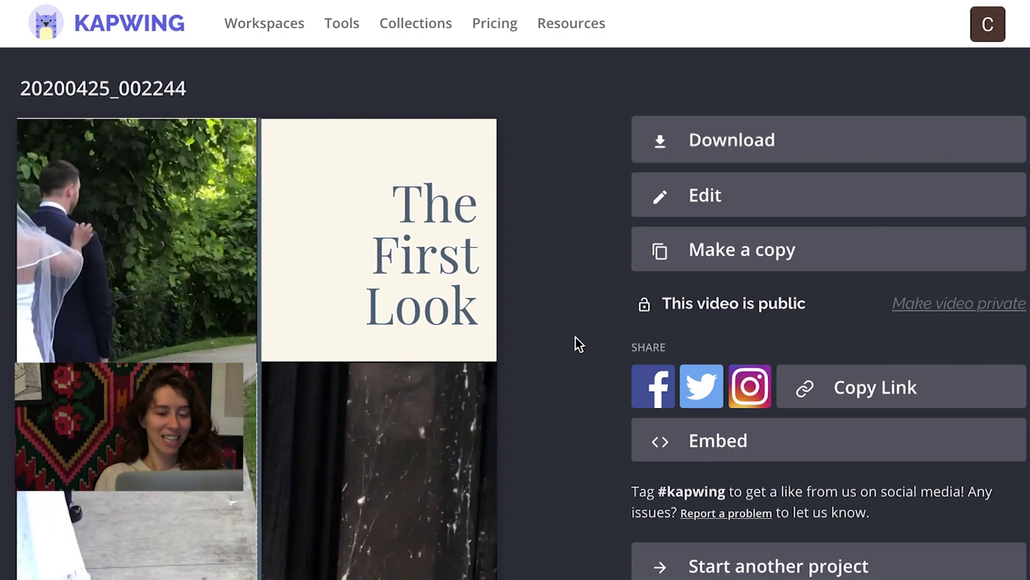
pyautogui.scroll(-2, 521, 352)
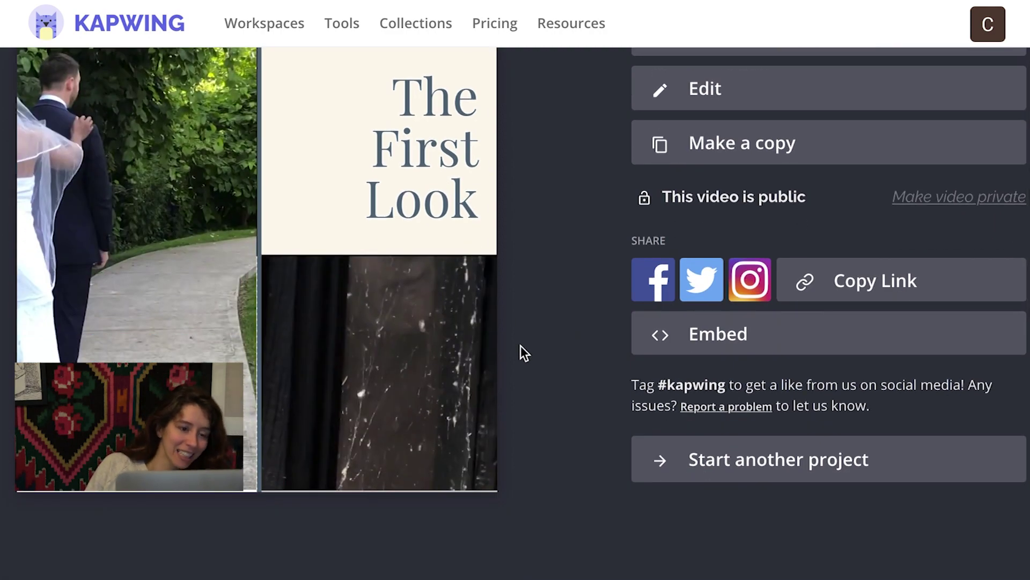